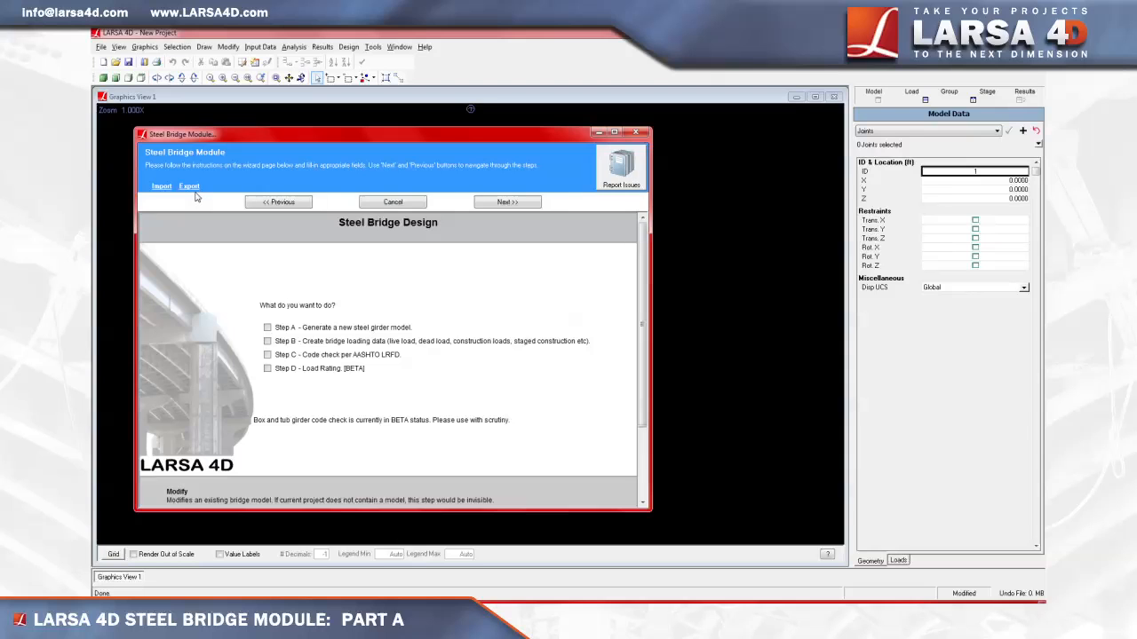
Export the module information to a Larsa Steel Girder Module file named Steel Bridge Example
{"action": "left_click", "coordinate": [191, 186]}
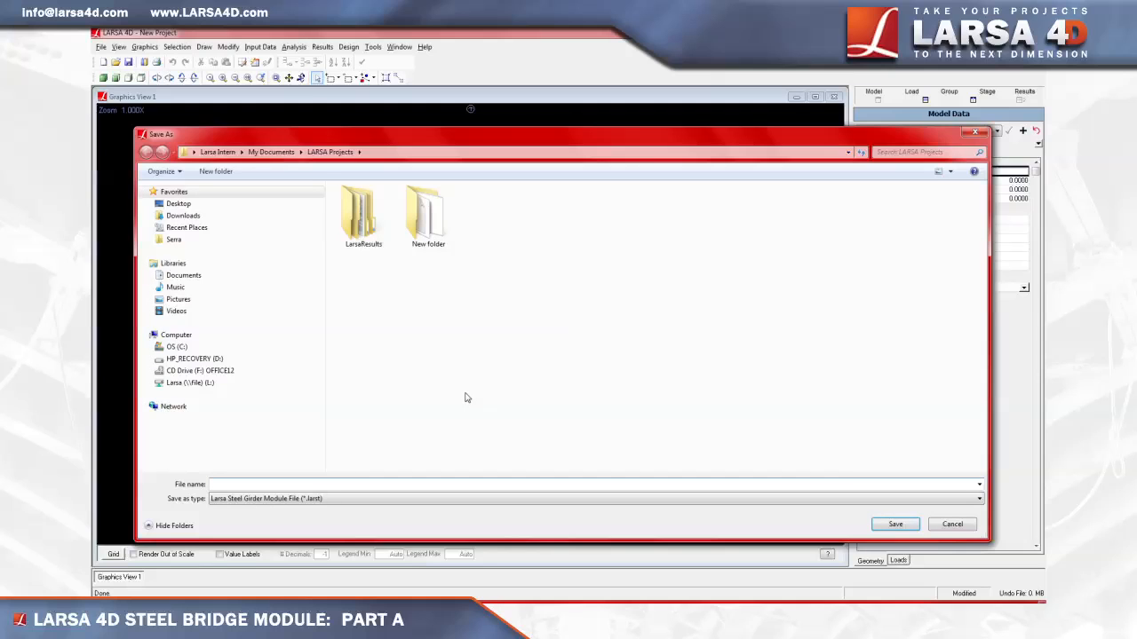
{"action": "type", "text": "S"}
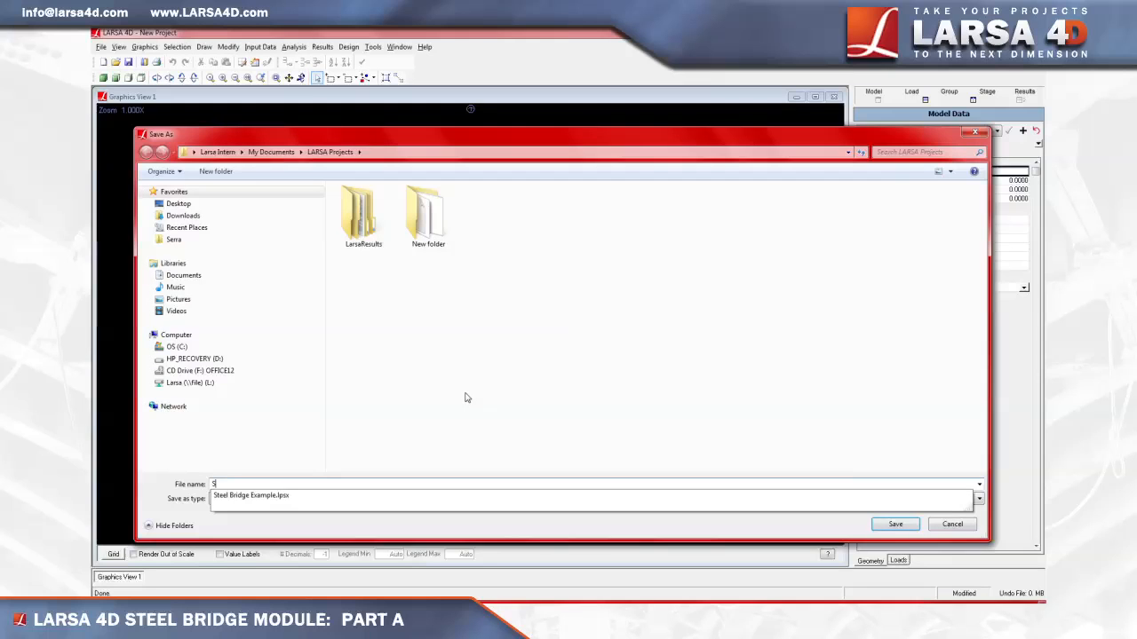
{"action": "type", "text": "teel Bridge Example"}
{"action": "left_click", "coordinate": [467, 397]}
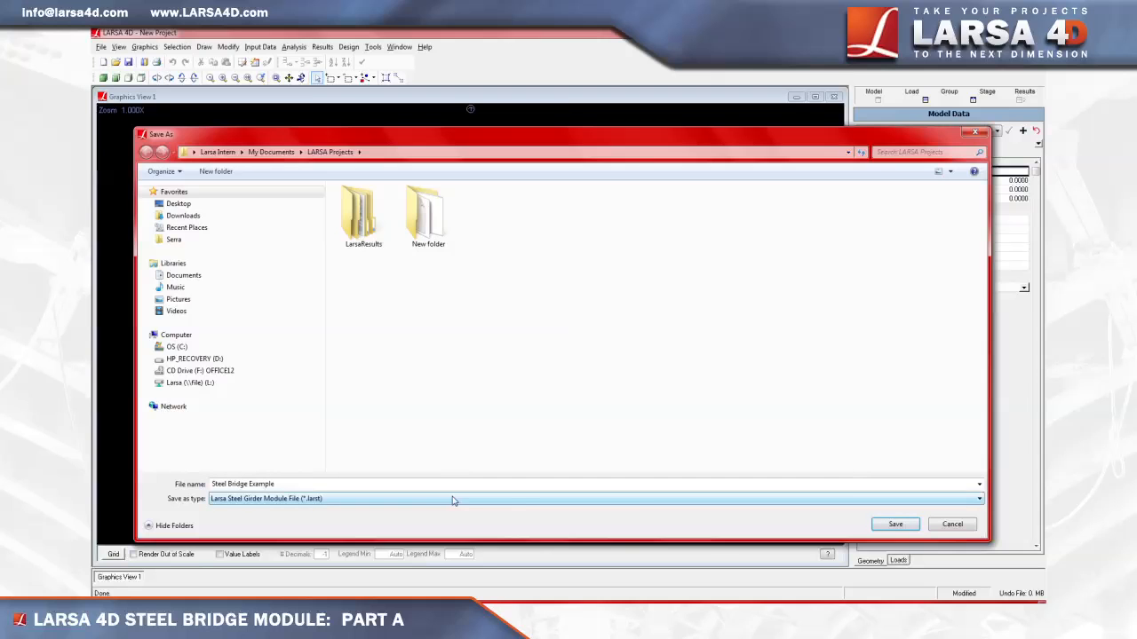
{"action": "left_click", "coordinate": [881, 526]}
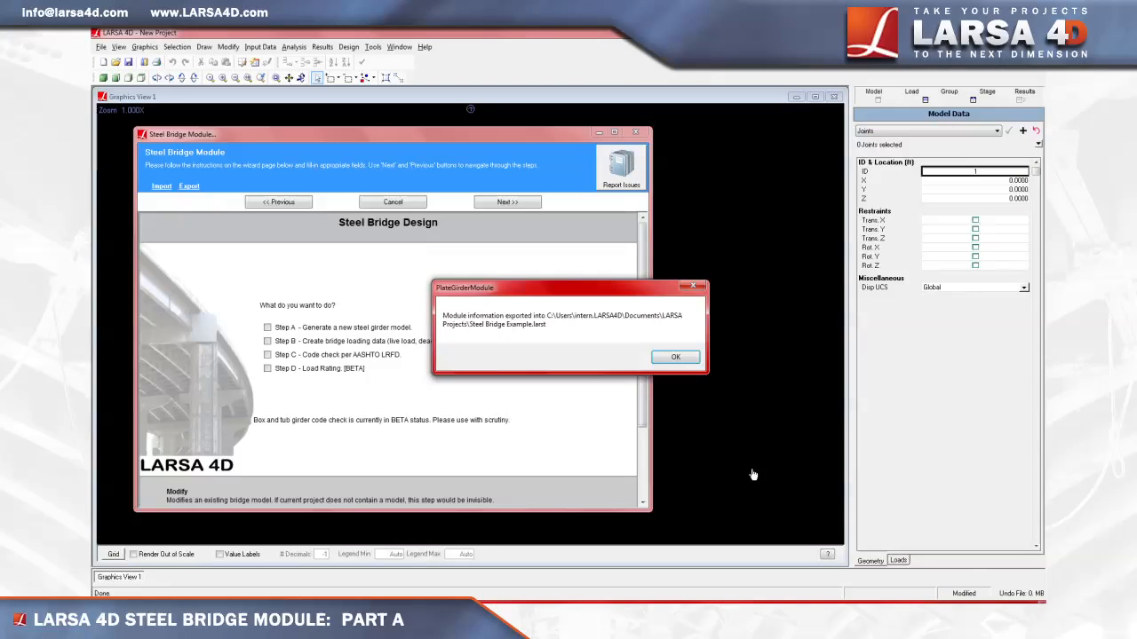
{"action": "left_click", "coordinate": [670, 358]}
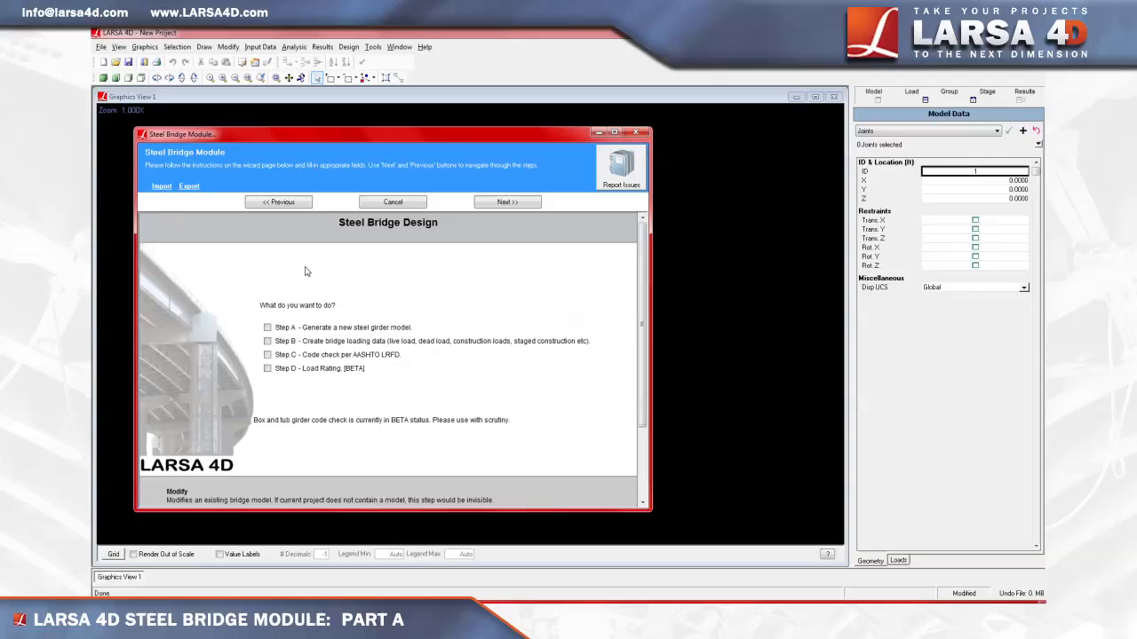
Choose to generate a new steel girder model and create bridge loading data, and continue to the design page
{"action": "left_click", "coordinate": [267, 328]}
{"action": "left_click", "coordinate": [267, 341]}
{"action": "left_click", "coordinate": [487, 203]}
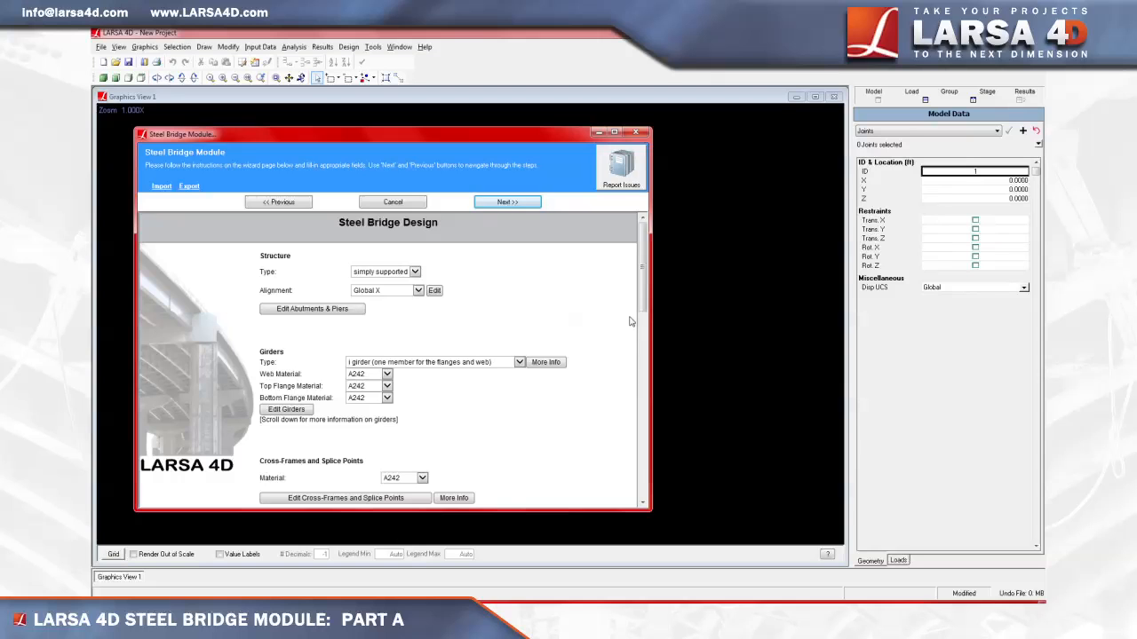
Set the structure type to continuous
{"action": "mouse_move", "coordinate": [645, 269]}
{"action": "left_mouse_down"}
{"action": "mouse_move", "coordinate": [629, 459]}
{"action": "mouse_move", "coordinate": [627, 272]}
{"action": "left_mouse_up"}
{"action": "left_click", "coordinate": [415, 272]}
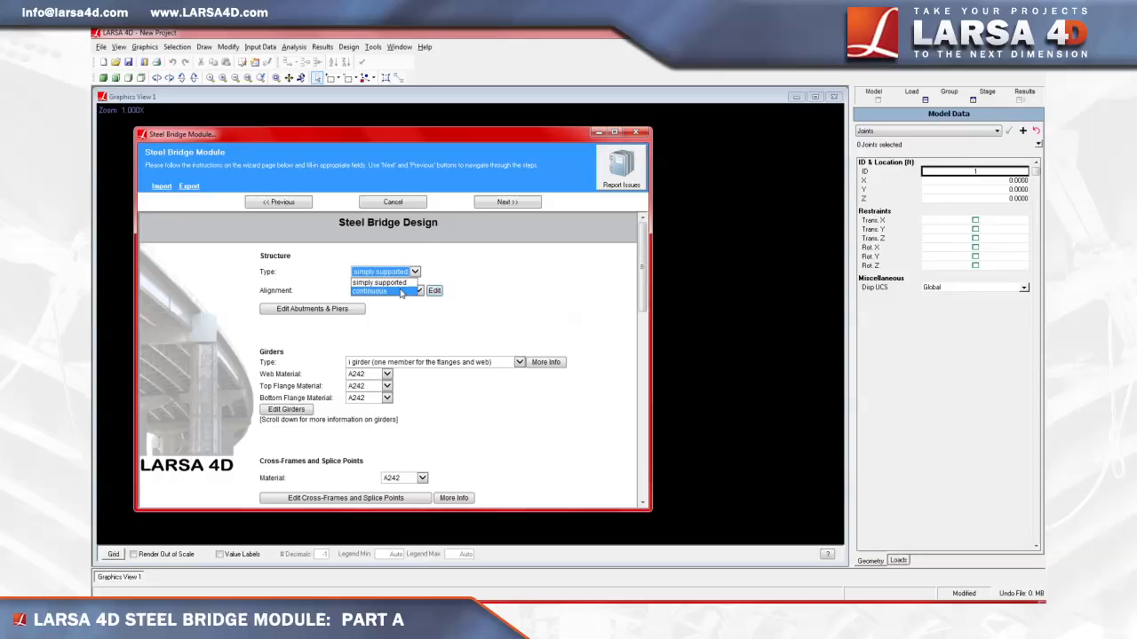
{"action": "left_click", "coordinate": [400, 292]}
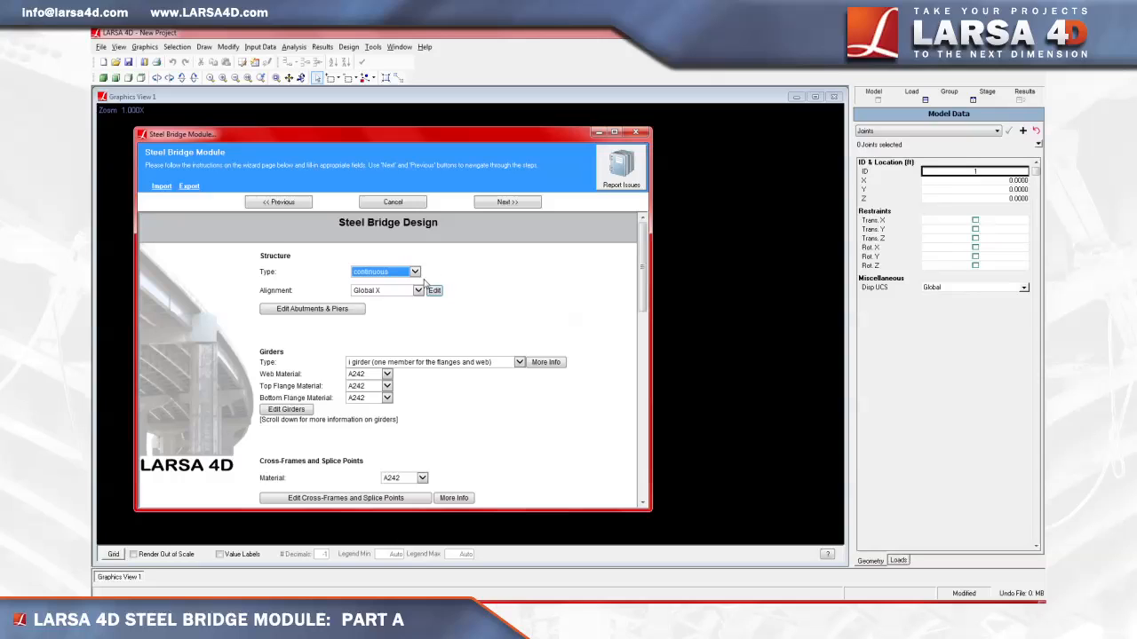
Start a new bridge path for the structure's alignment
{"action": "left_click", "coordinate": [418, 292]}
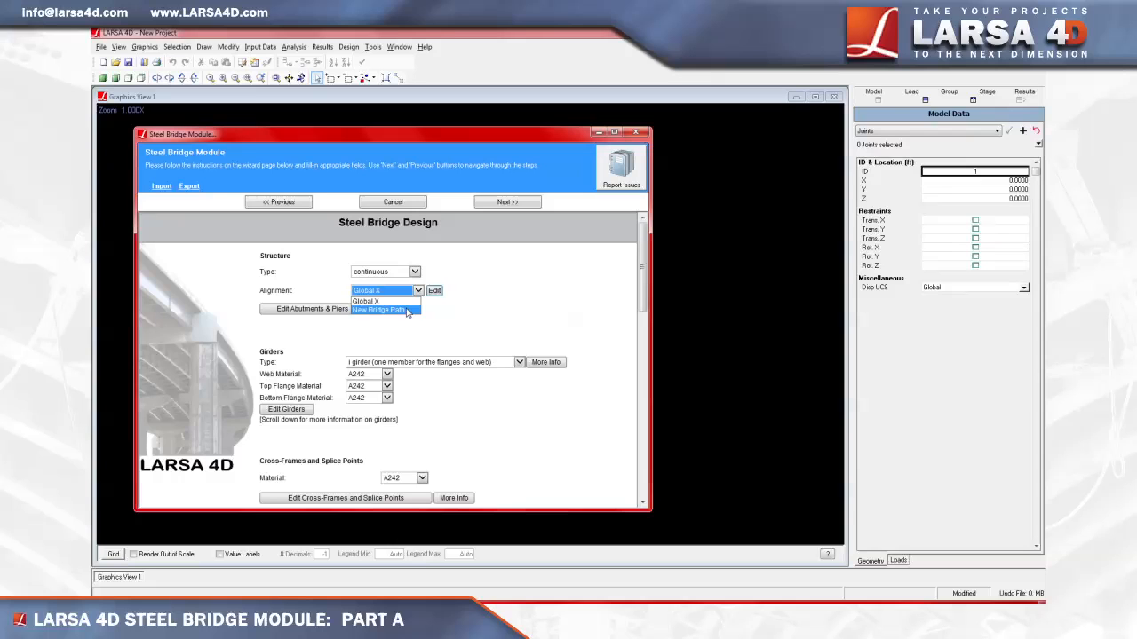
{"action": "left_click_drag", "start_coordinate": [640, 247], "coordinate": [642, 429]}
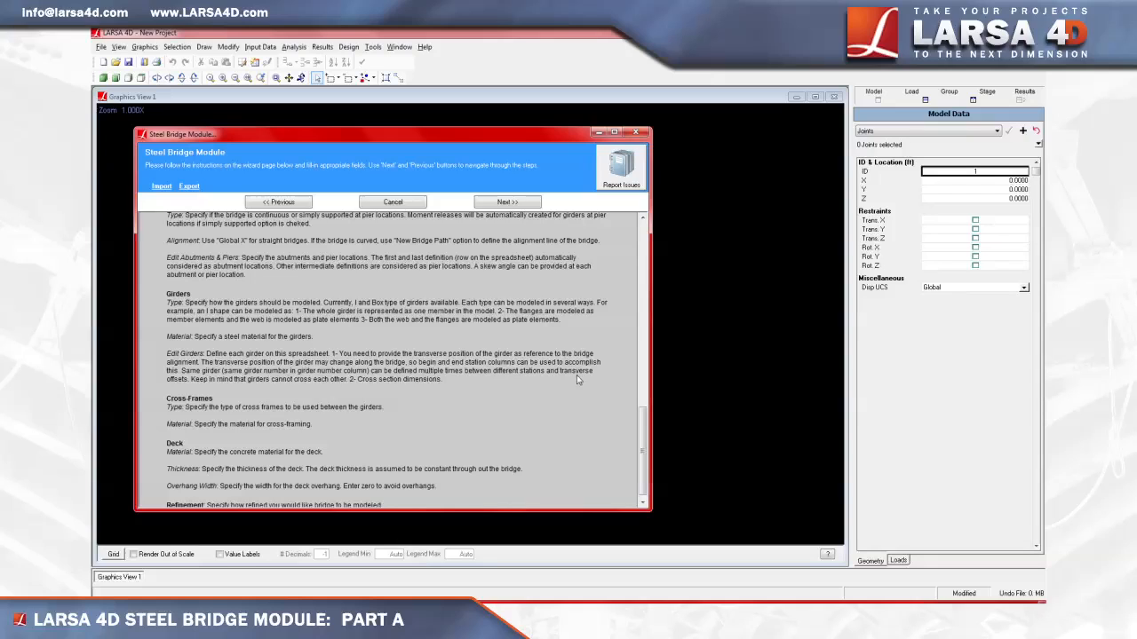
{"action": "scroll", "coordinate": [639, 425], "scroll_direction": "up", "scroll_amount": 15}
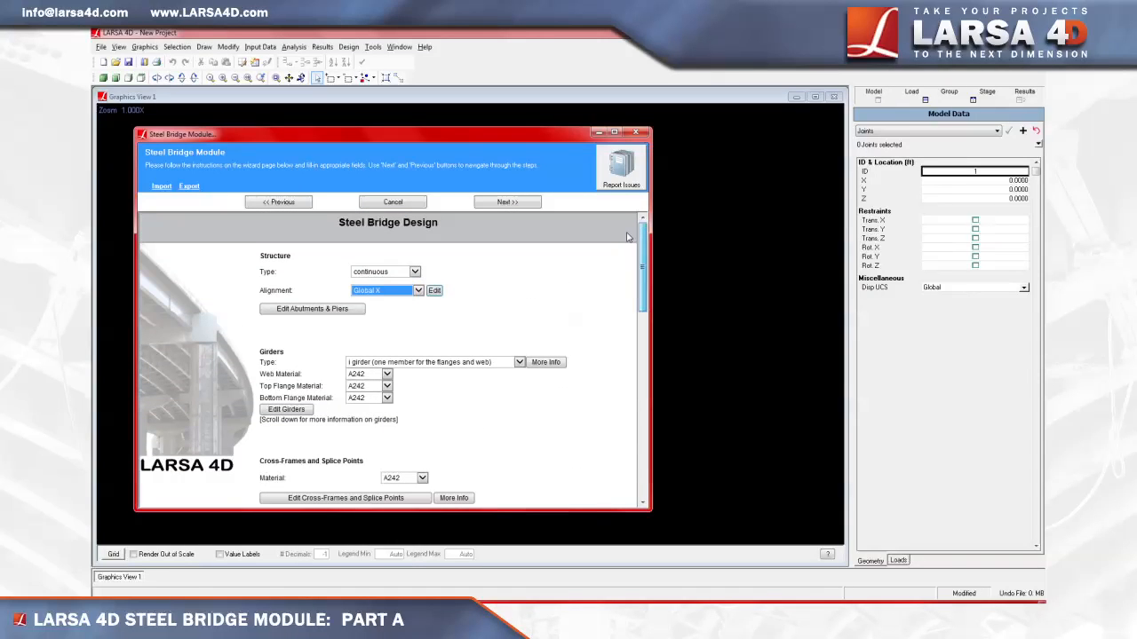
{"action": "left_click", "coordinate": [418, 291]}
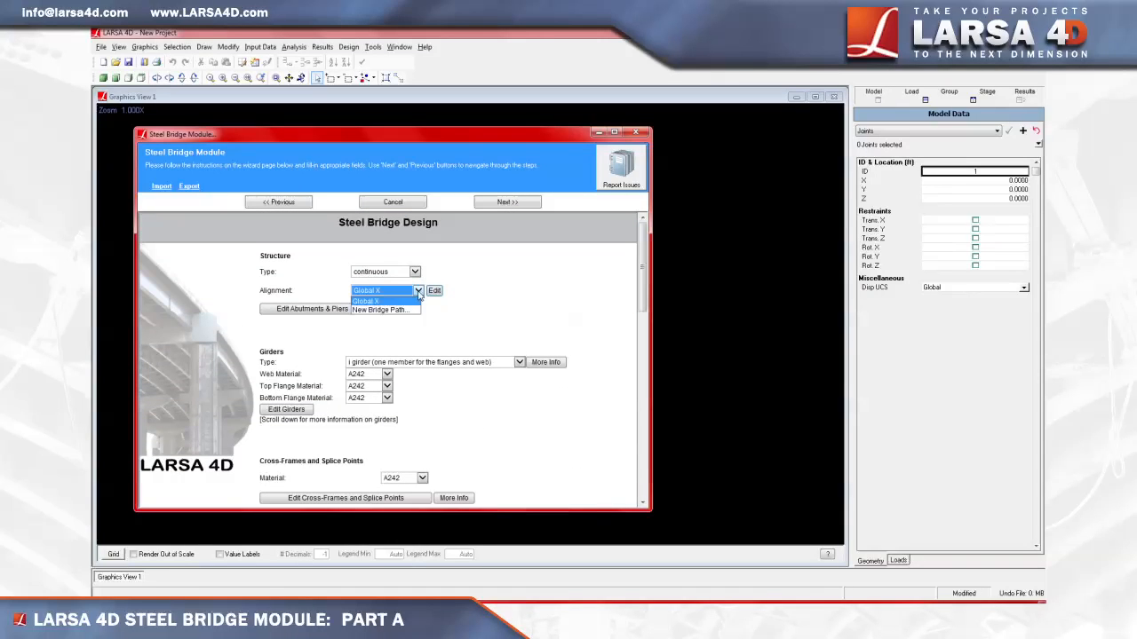
{"action": "left_click", "coordinate": [382, 310]}
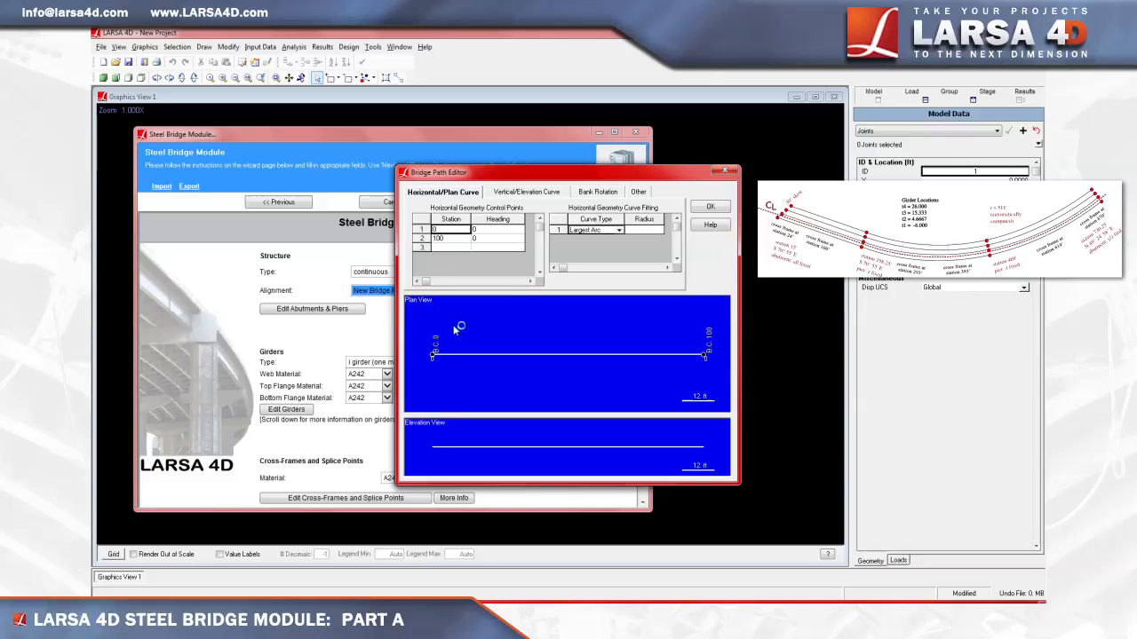
Set the heading of the horizontal control point at station 0 to S 70° 55' E
{"action": "left_click", "coordinate": [477, 230]}
{"action": "type", "text": "S 70 55 E"}
{"action": "key", "text": "Return"}
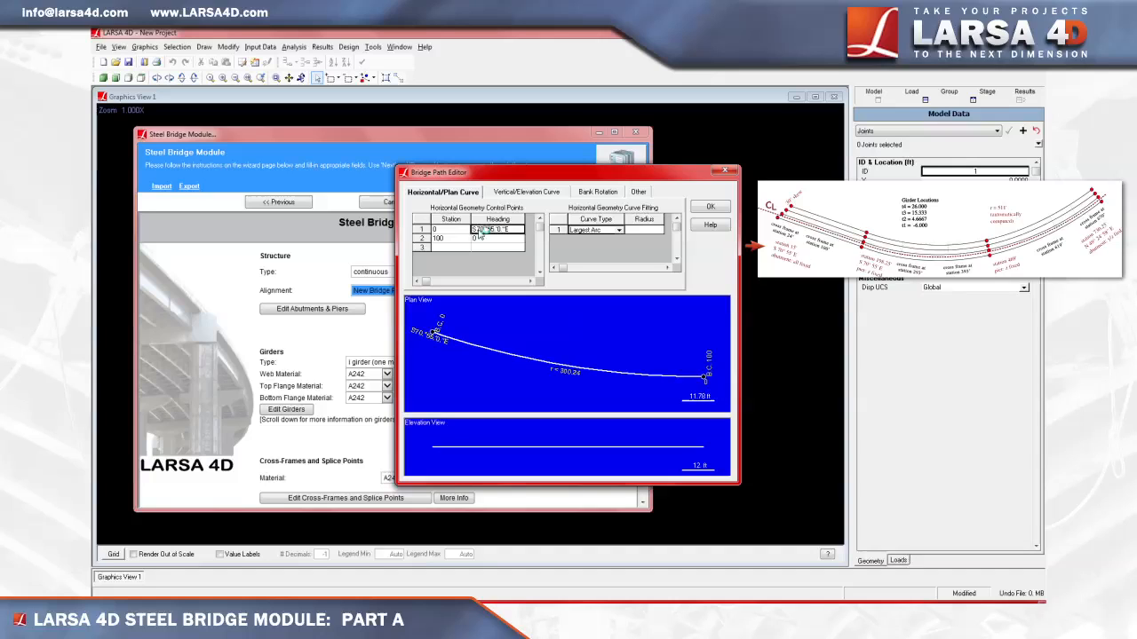
Set the second horizontal control point to station 198.25 with heading S 70° 55' E
{"action": "left_click", "coordinate": [459, 237]}
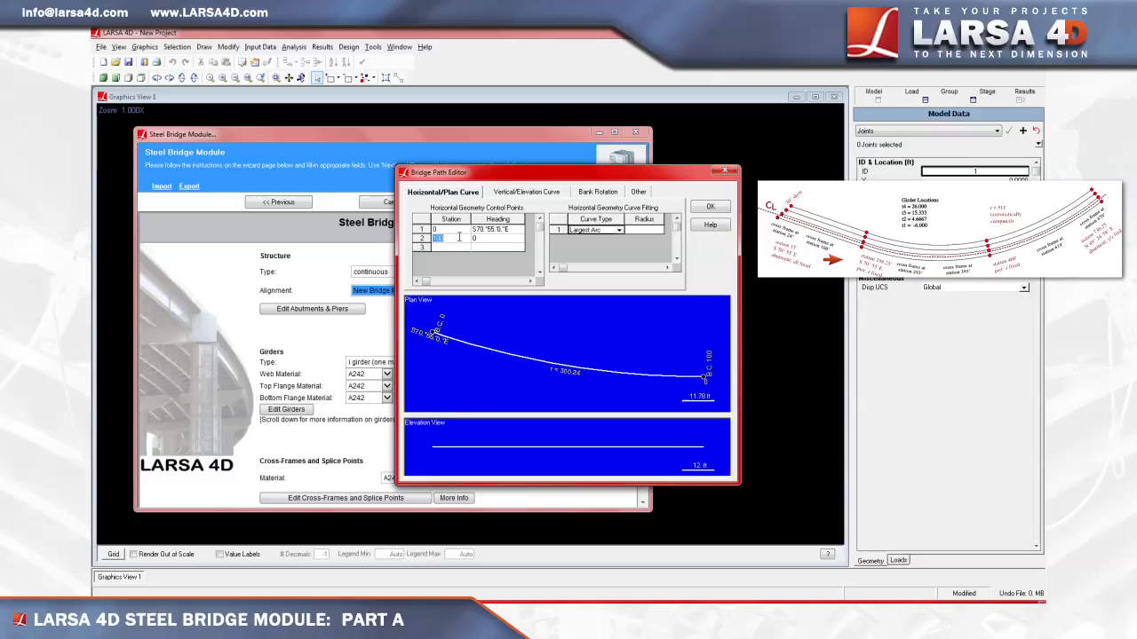
{"action": "type", "text": "198.25"}
{"action": "key", "text": "Return"}
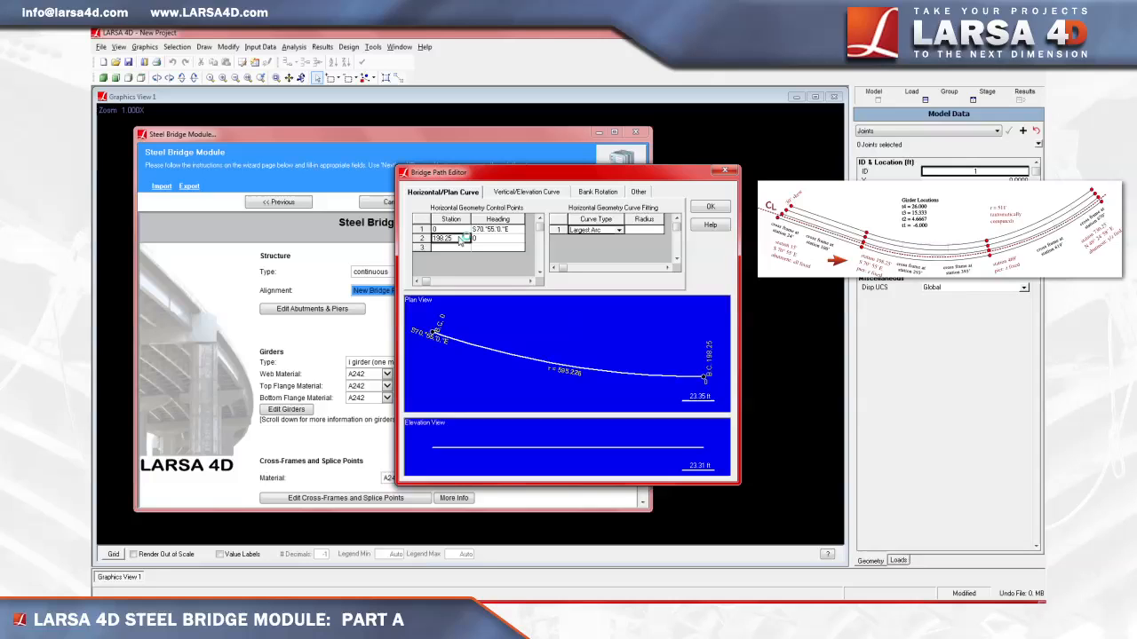
{"action": "left_click", "coordinate": [480, 238]}
{"action": "type", "text": "S 70.55 E"}
{"action": "key", "text": "Return"}
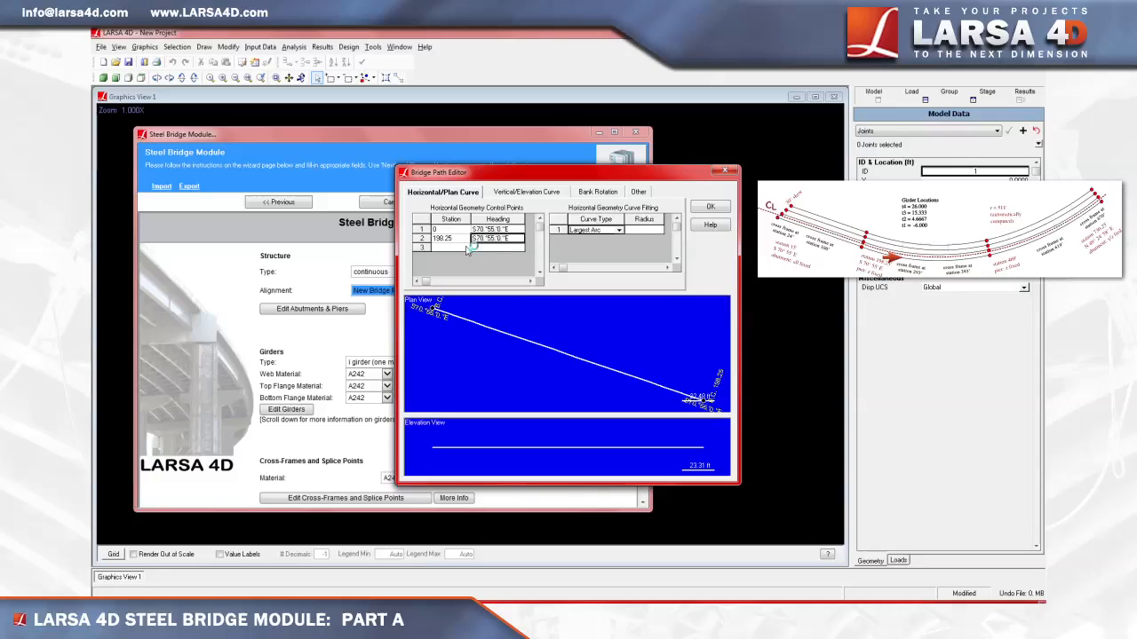
Add a third horizontal control point at station 730.25 with heading N 49° 24' 58" E
{"action": "left_click", "coordinate": [461, 248]}
{"action": "type", "text": "7"}
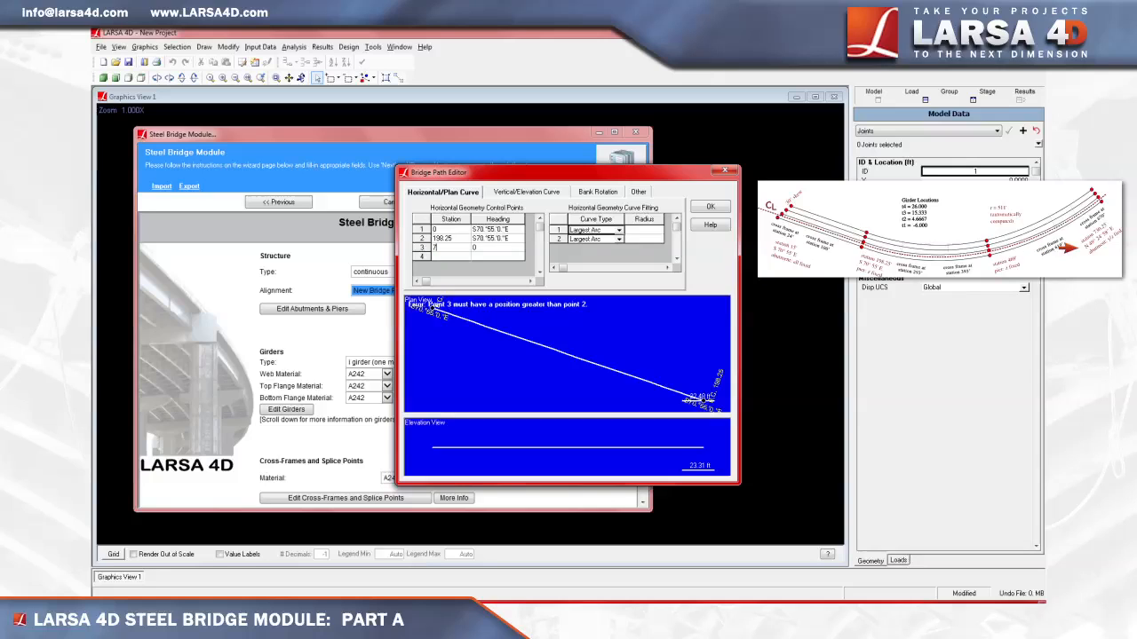
{"action": "type", "text": "30.25"}
{"action": "left_click", "coordinate": [483, 249]}
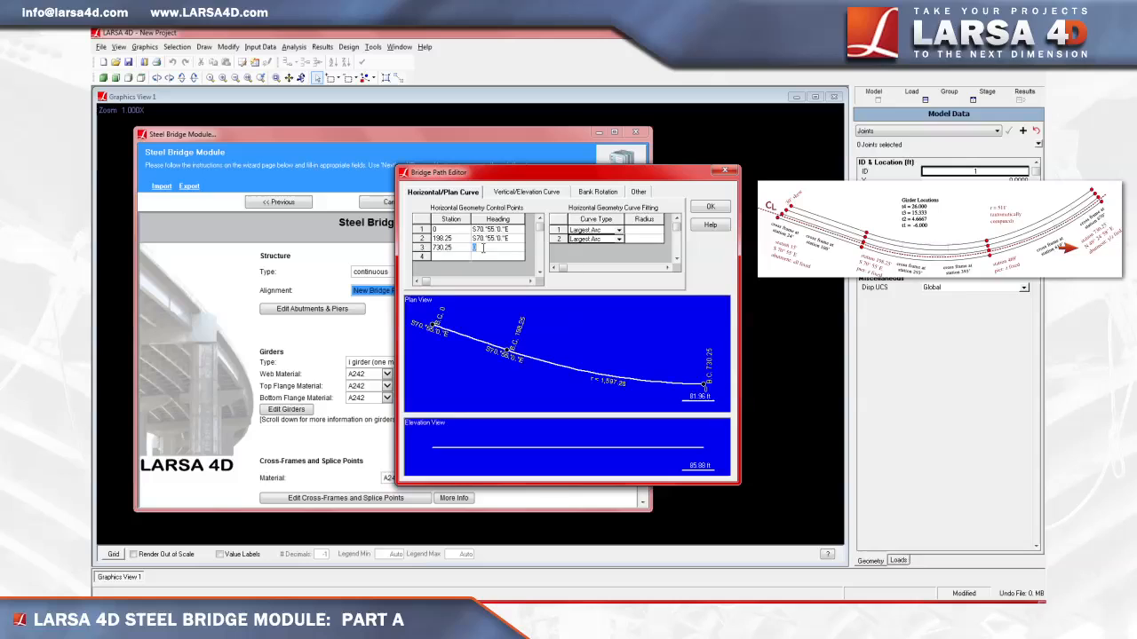
{"action": "type", "text": "N 49.24 58 E"}
{"action": "key", "text": "Return"}
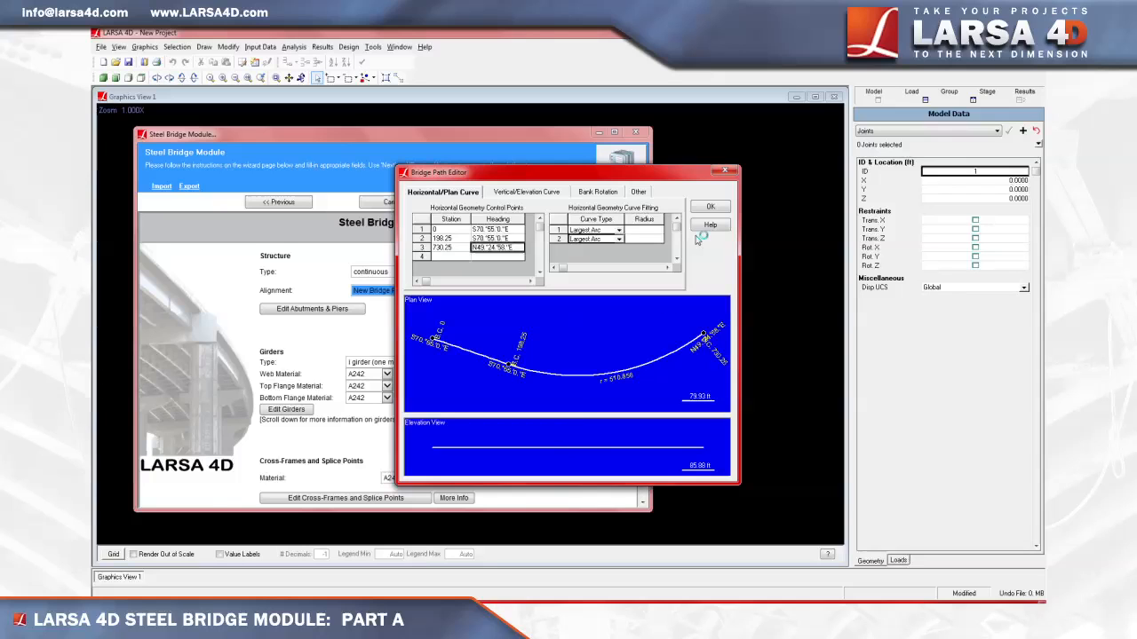
Accept the bridge path and name it CL
{"action": "left_click", "coordinate": [704, 209]}
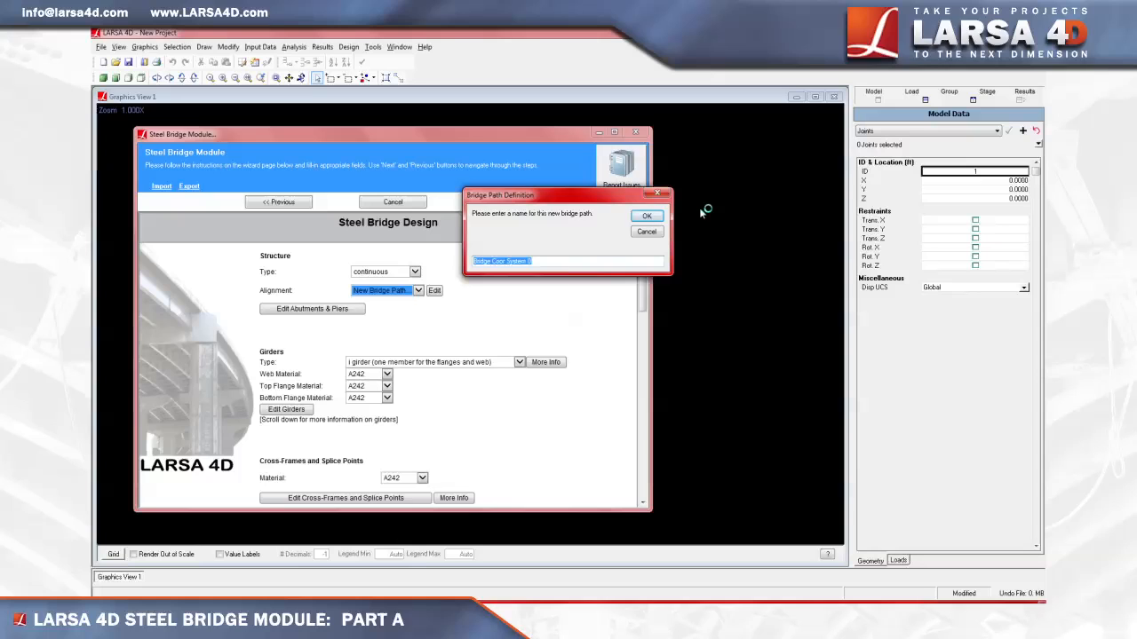
{"action": "type", "text": "CL"}
{"action": "key", "text": "Return"}
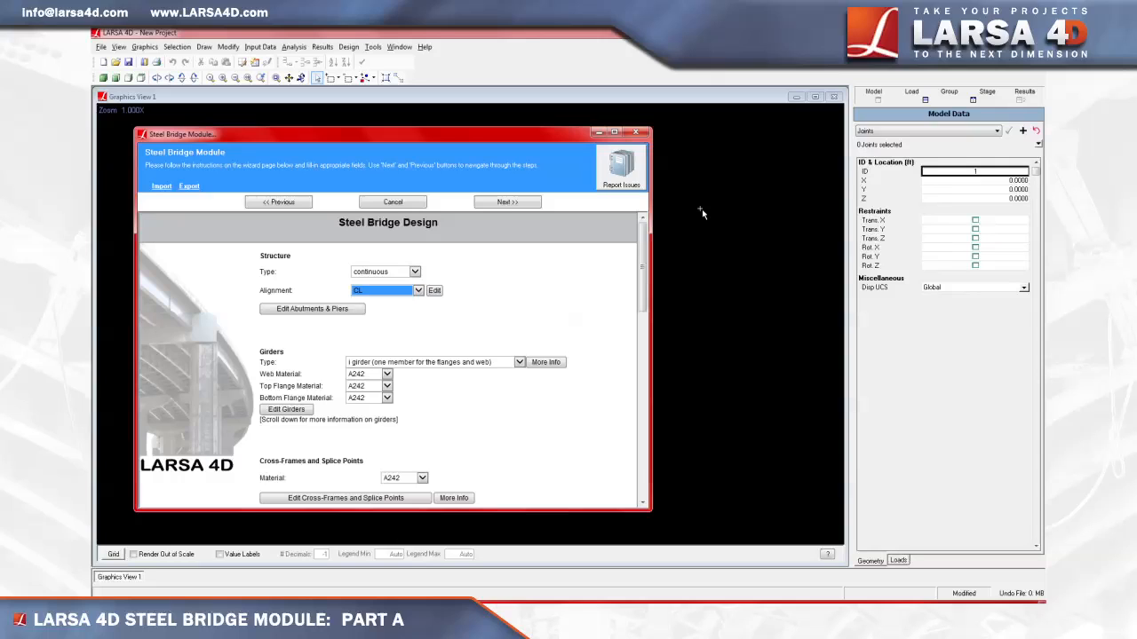
Define the first abutment in the piers spreadsheet at station 15 with a 30-degree skew and the Rx support free
{"action": "left_click", "coordinate": [361, 310]}
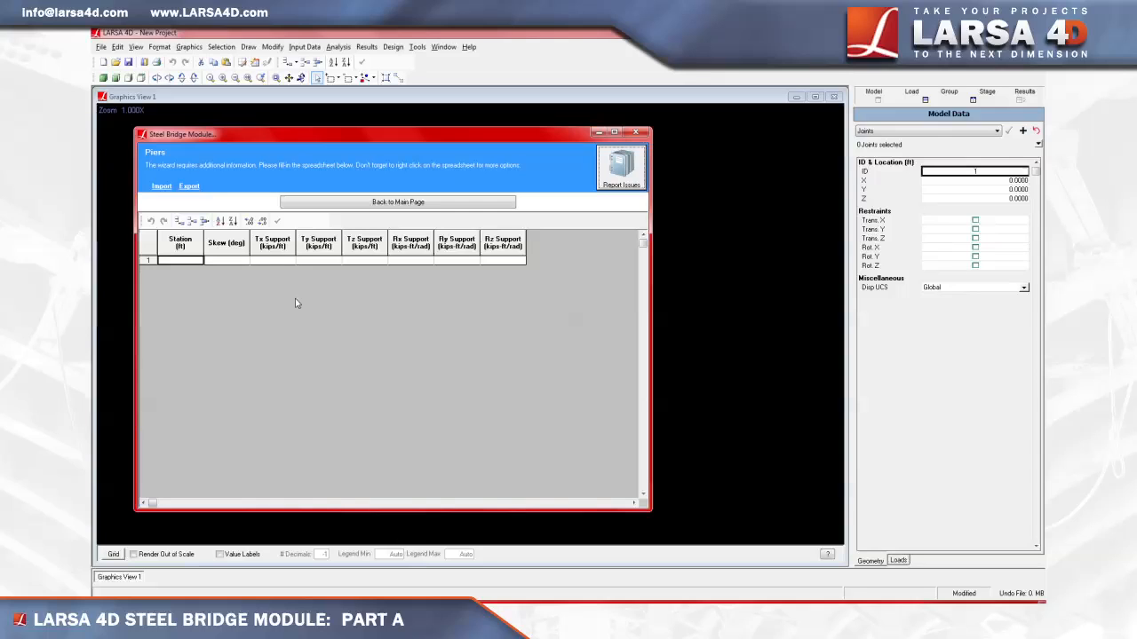
{"action": "type", "text": "0"}
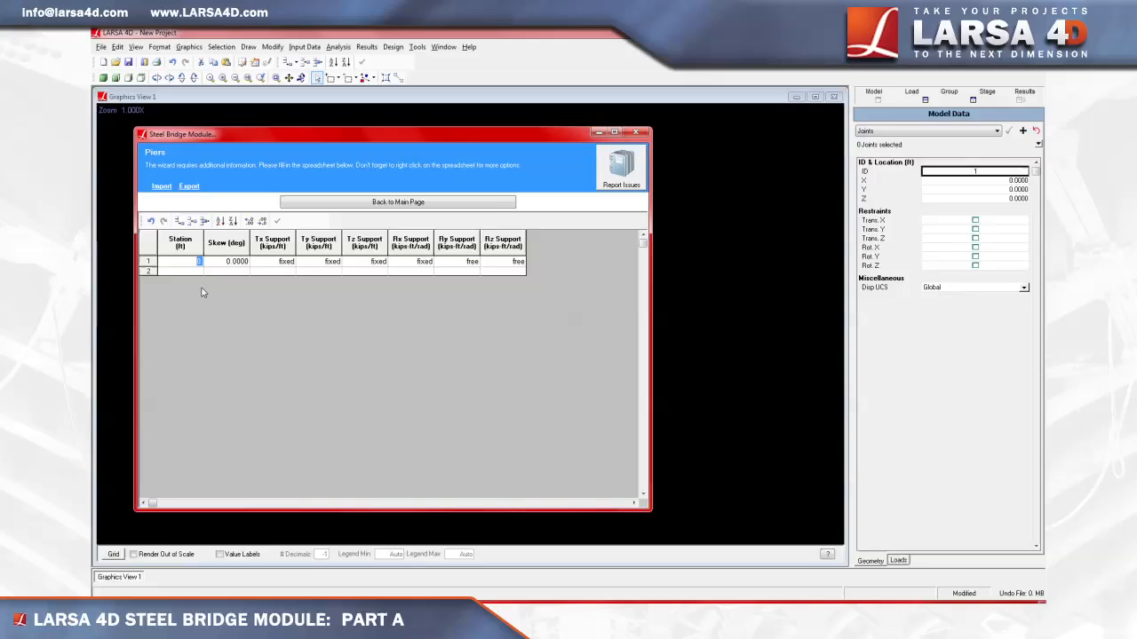
{"action": "type", "text": "15"}
{"action": "key", "text": "Return"}
{"action": "left_click", "coordinate": [223, 265]}
{"action": "left_click", "coordinate": [397, 263]}
{"action": "type", "text": "free"}
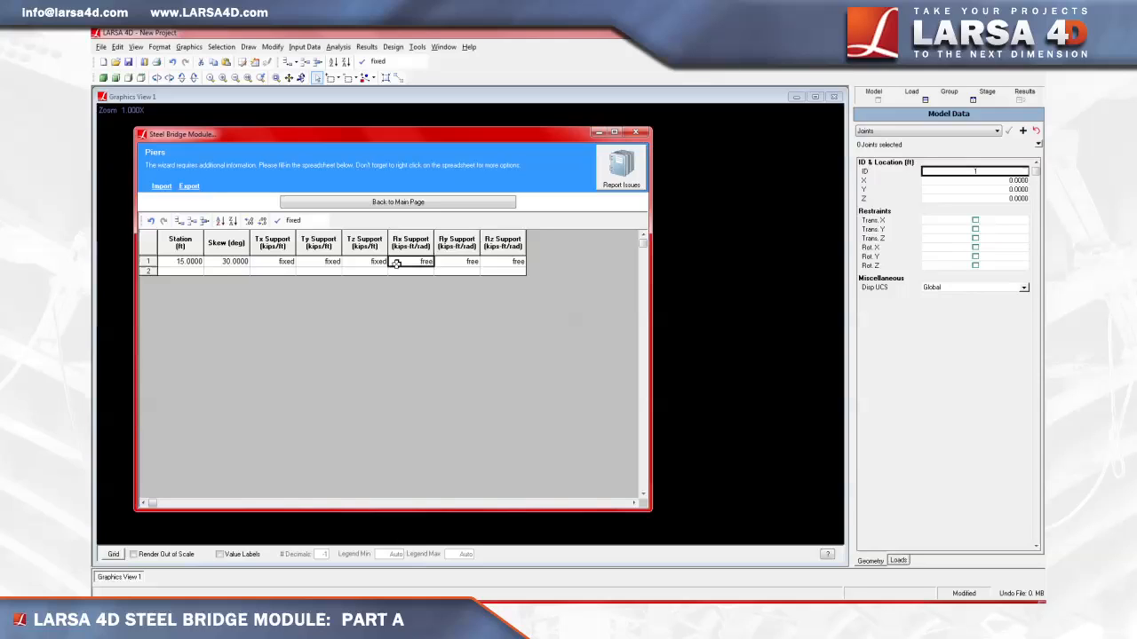
Add the first pier at station 198.25 with a skew of 0 degrees
{"action": "left_click", "coordinate": [197, 272]}
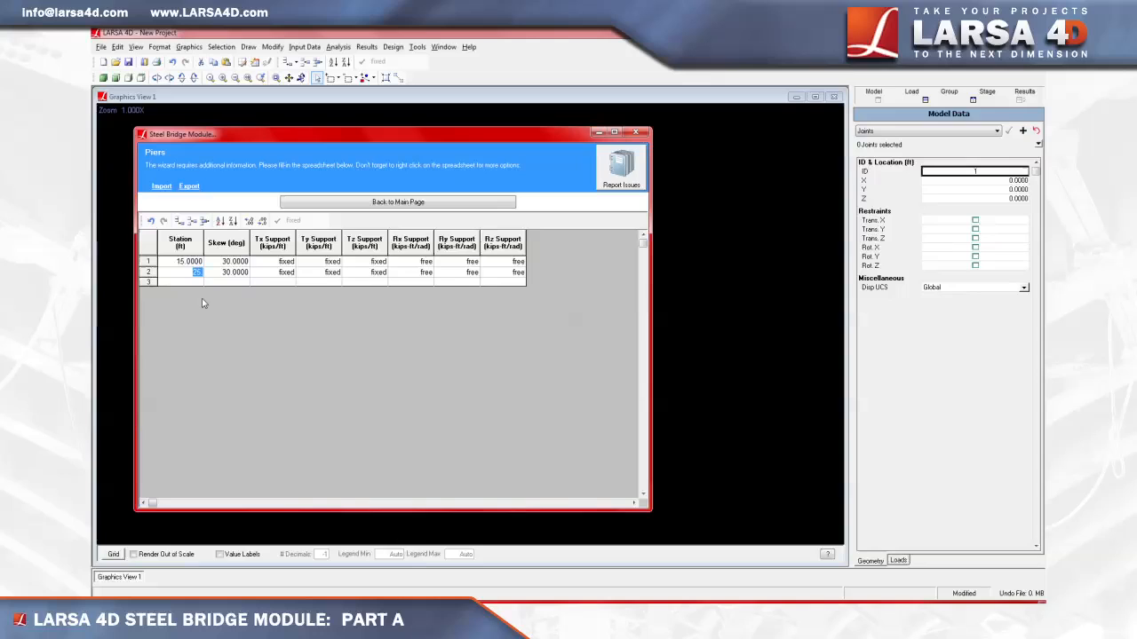
{"action": "type", "text": "198.25"}
{"action": "key", "text": "Return"}
{"action": "left_click", "coordinate": [218, 273]}
{"action": "type", "text": "0"}
{"action": "key", "text": "Return"}
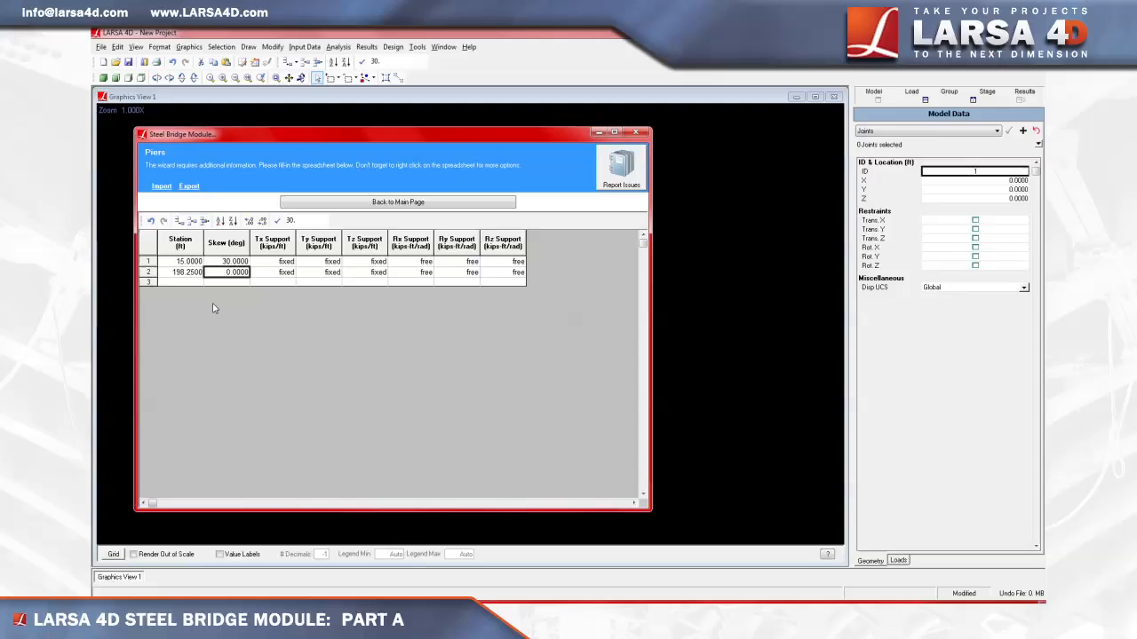
Set the Tx and Ty supports of the pier at station 198.25 to free
{"action": "left_click", "coordinate": [271, 273]}
{"action": "type", "text": "free"}
{"action": "key", "text": "Return"}
{"action": "left_click", "coordinate": [312, 275]}
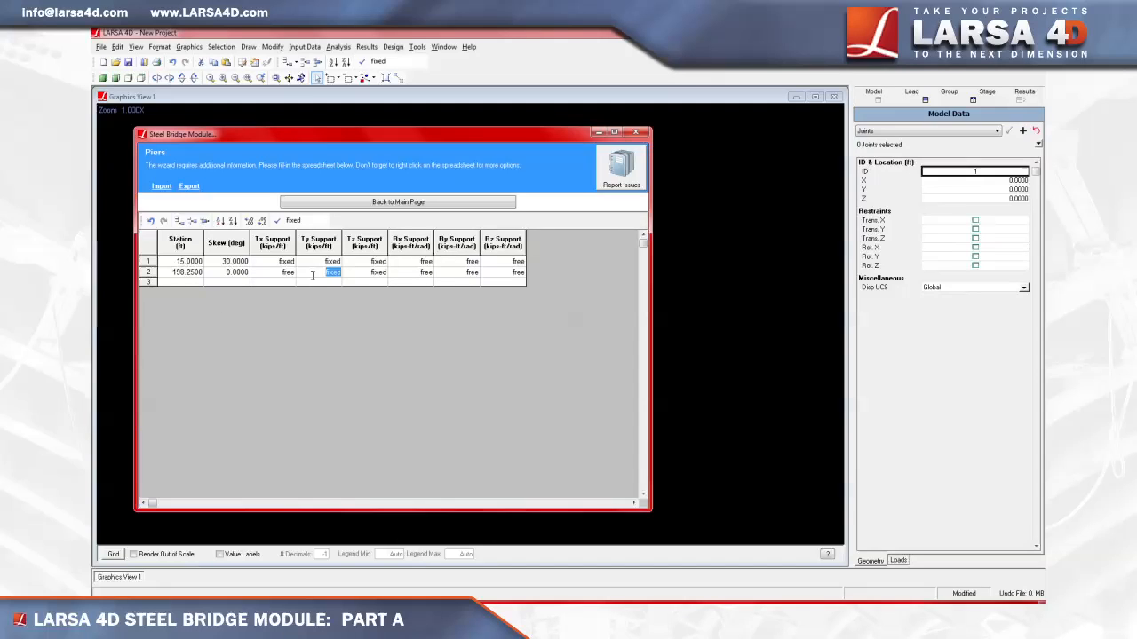
{"action": "type", "text": "free"}
{"action": "key", "text": "Return"}
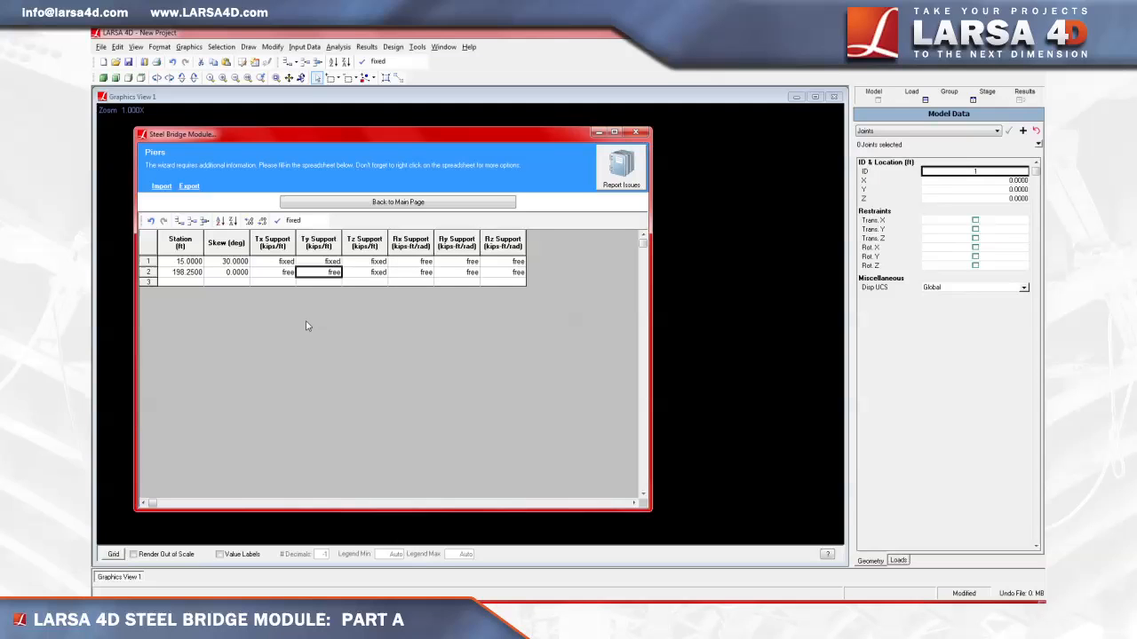
Add the second pier at station 469
{"action": "left_click", "coordinate": [196, 284]}
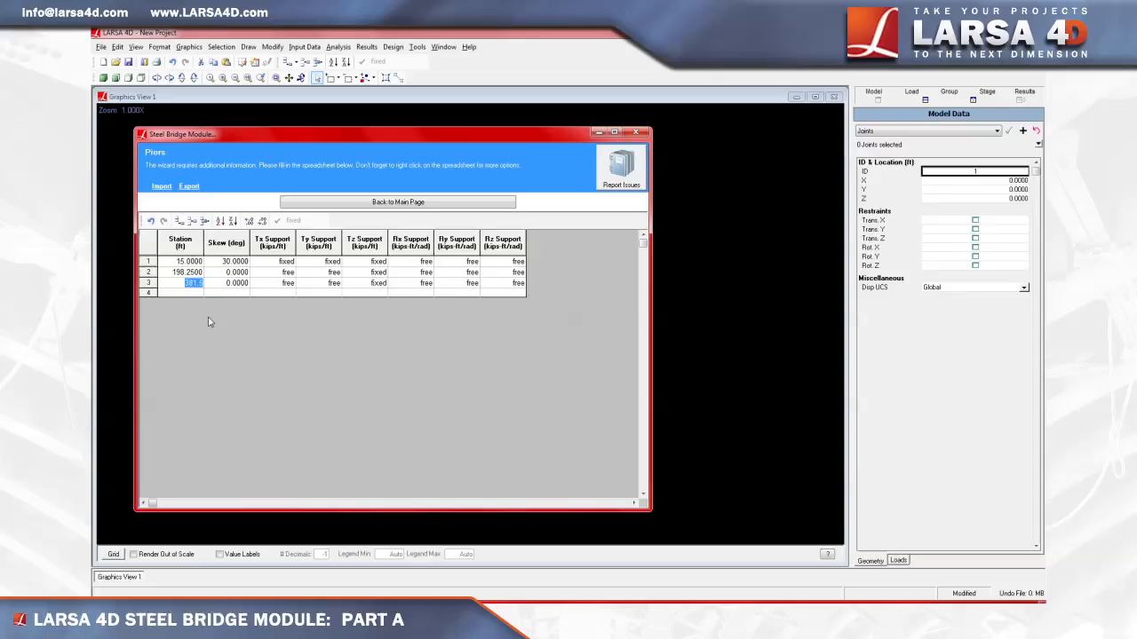
{"action": "type", "text": "469"}
{"action": "key", "text": "Return"}
Add the end abutment at station 730.25 and set its Ty support to fixed
{"action": "left_click", "coordinate": [186, 294]}
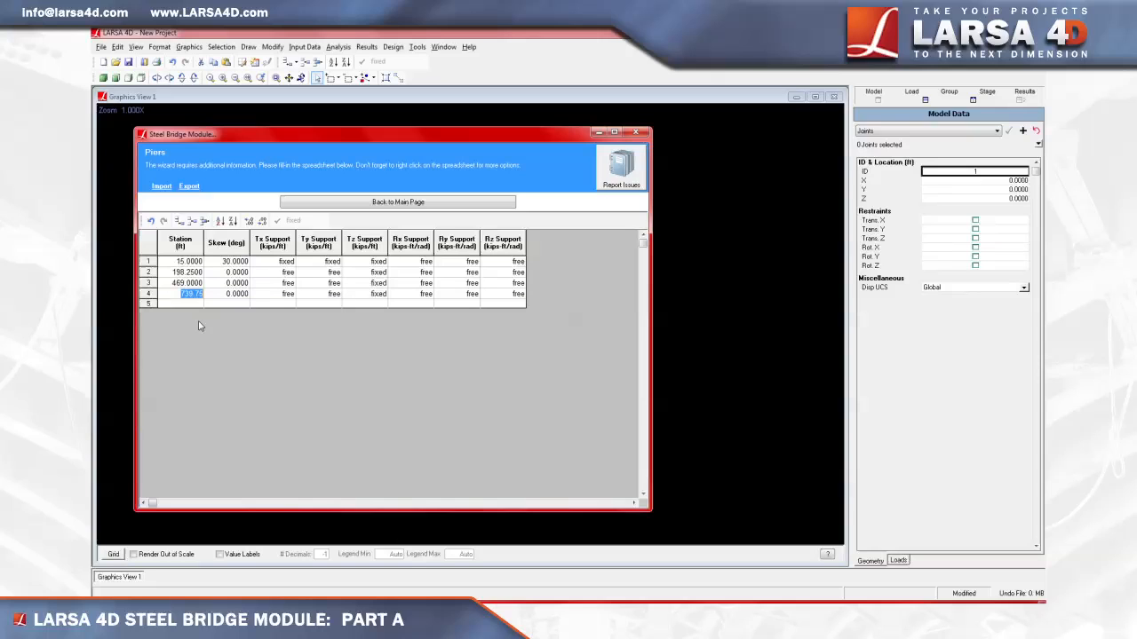
{"action": "type", "text": "730.25"}
{"action": "left_click", "coordinate": [199, 326]}
{"action": "left_click", "coordinate": [313, 291]}
{"action": "key", "text": "BackSpace"}
{"action": "type", "text": "fixed"}
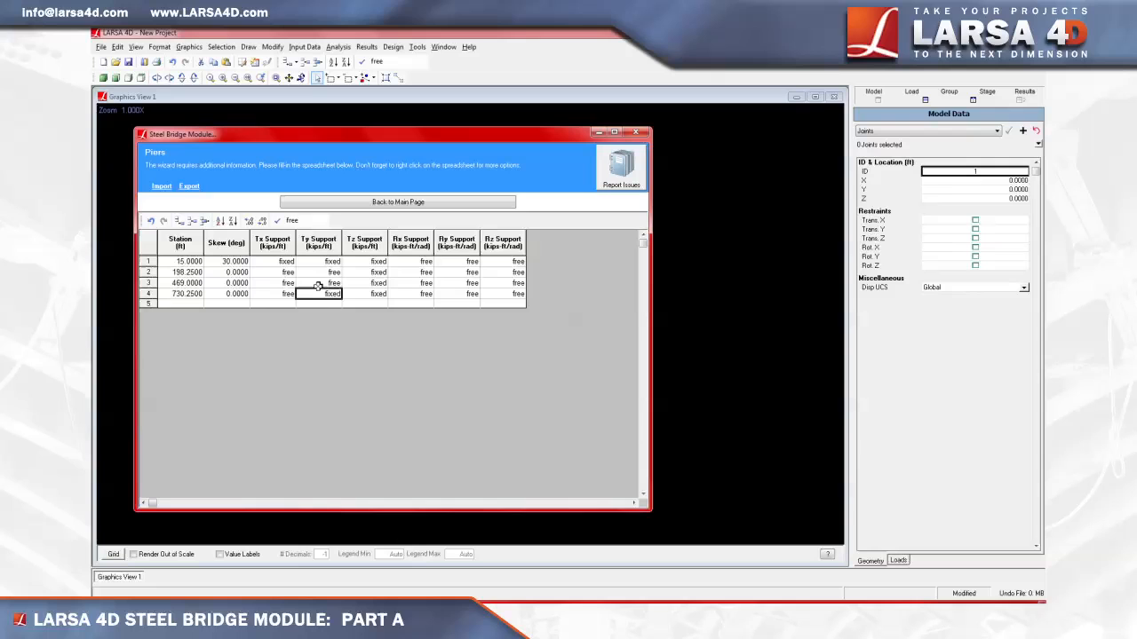
Return to the main design page and choose i girder (one member for the flanges and web) as the girder type
{"action": "left_click", "coordinate": [346, 203]}
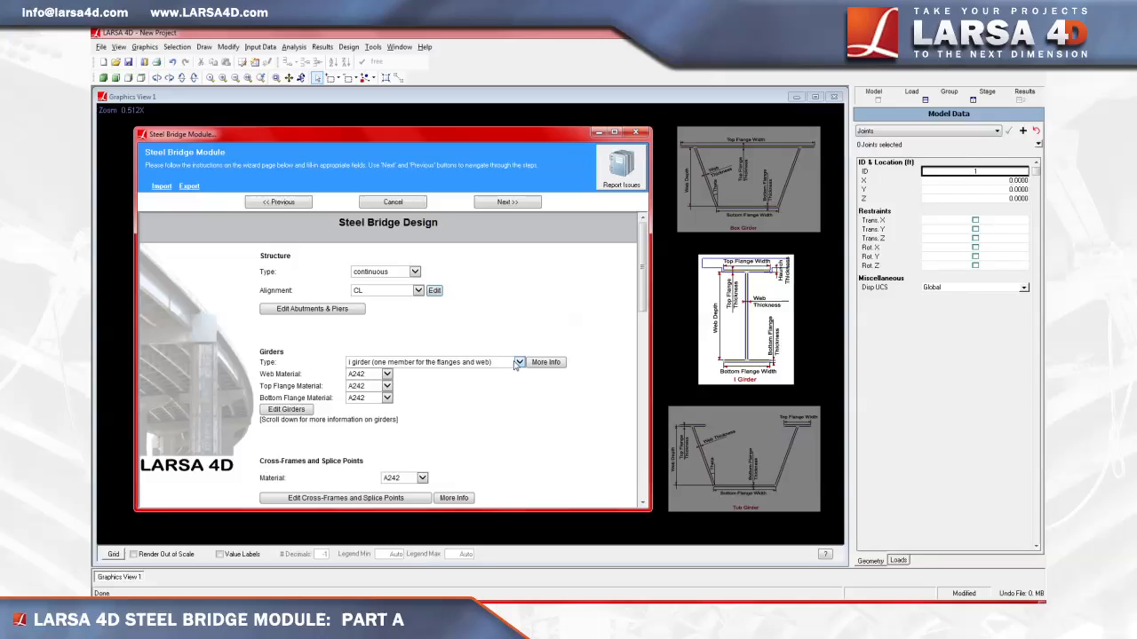
{"action": "left_click", "coordinate": [518, 362]}
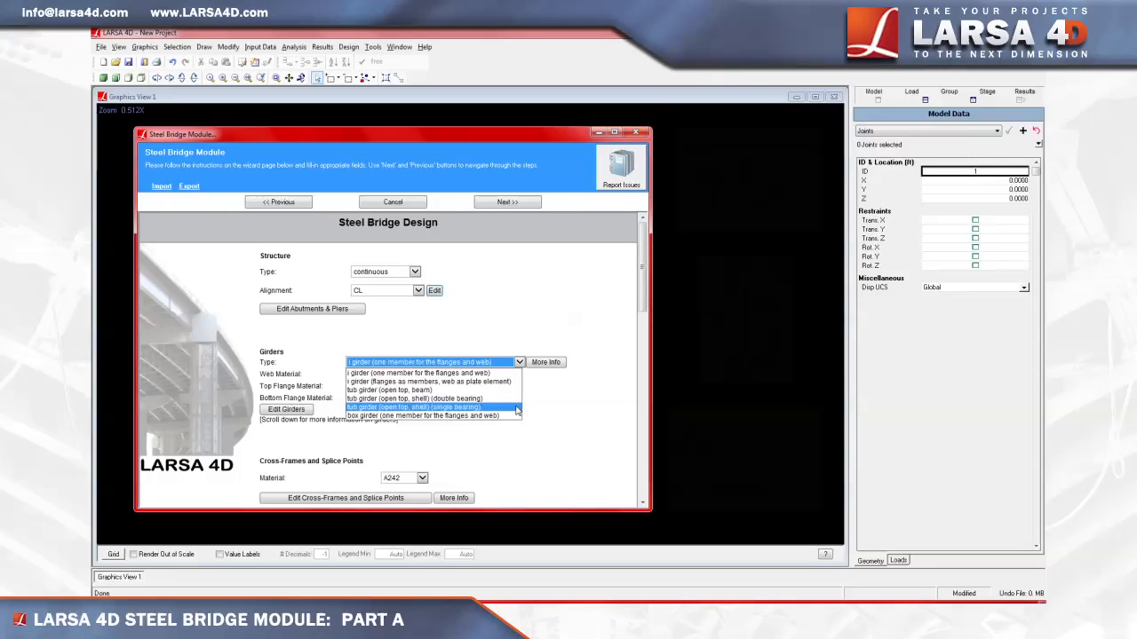
{"action": "left_click", "coordinate": [484, 372]}
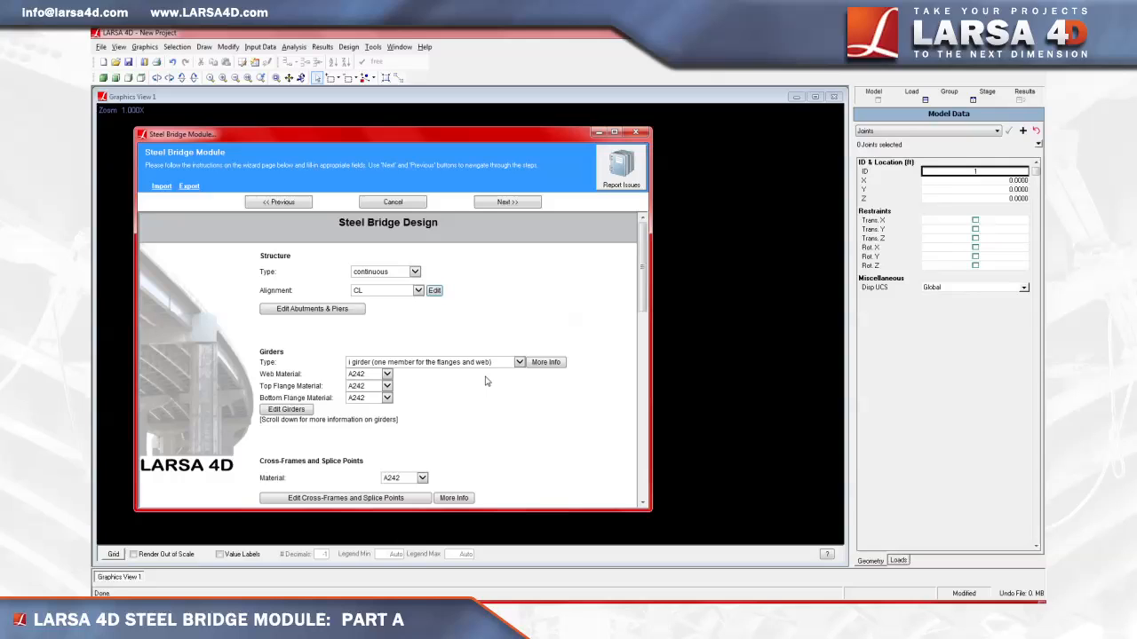
Set the girders' web, top flange and bottom flange materials all to A588
{"action": "left_click", "coordinate": [387, 373]}
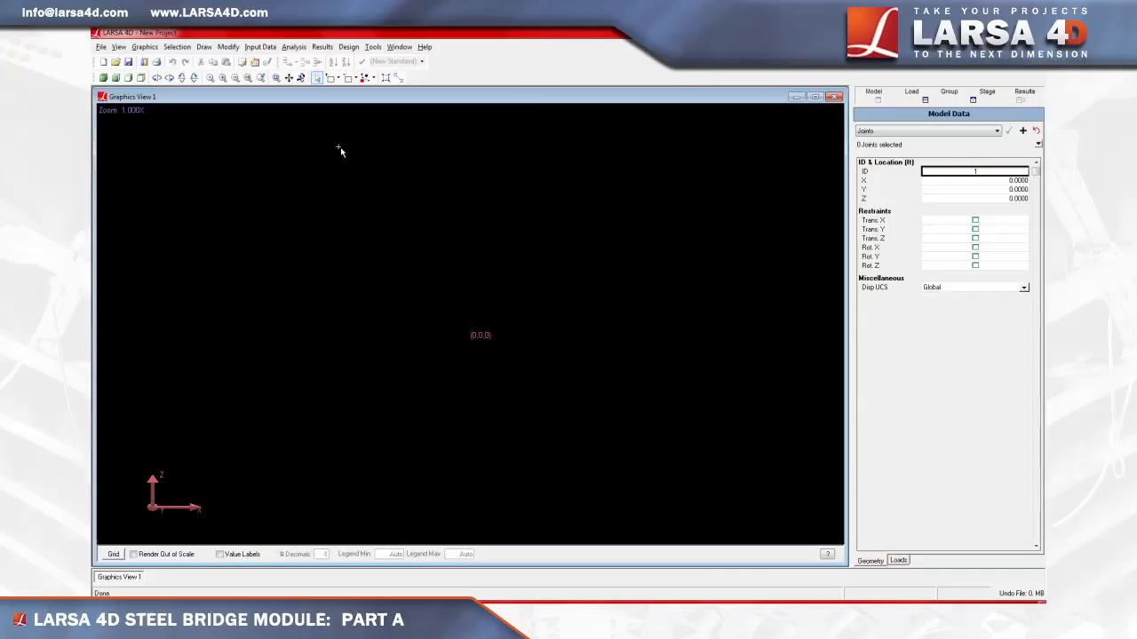
{"action": "left_click", "coordinate": [266, 49]}
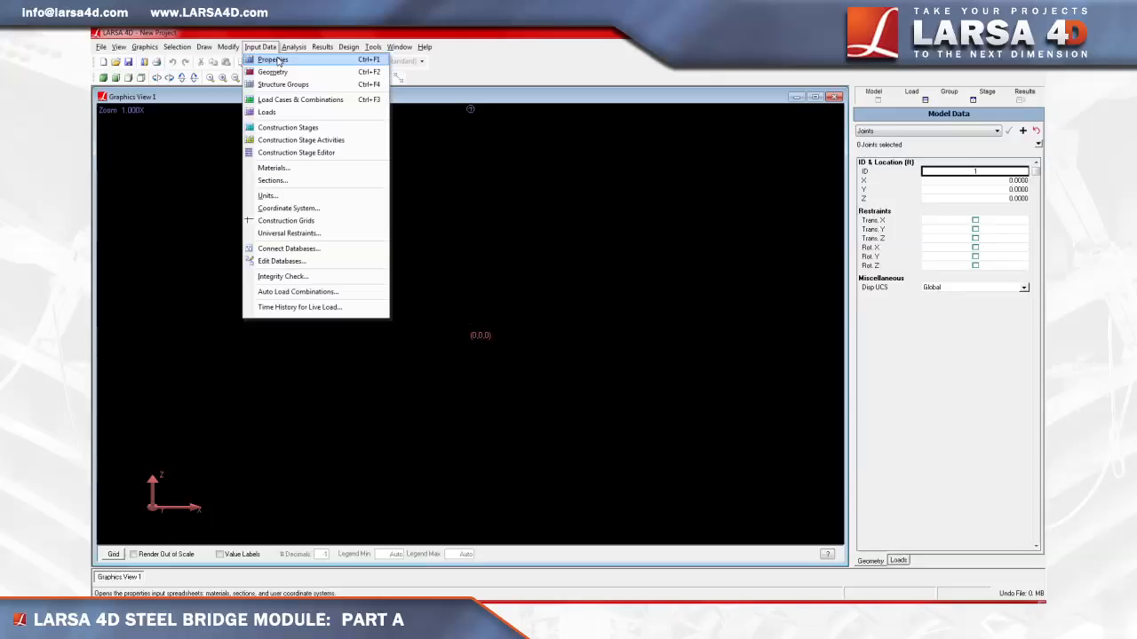
{"action": "left_click", "coordinate": [278, 59]}
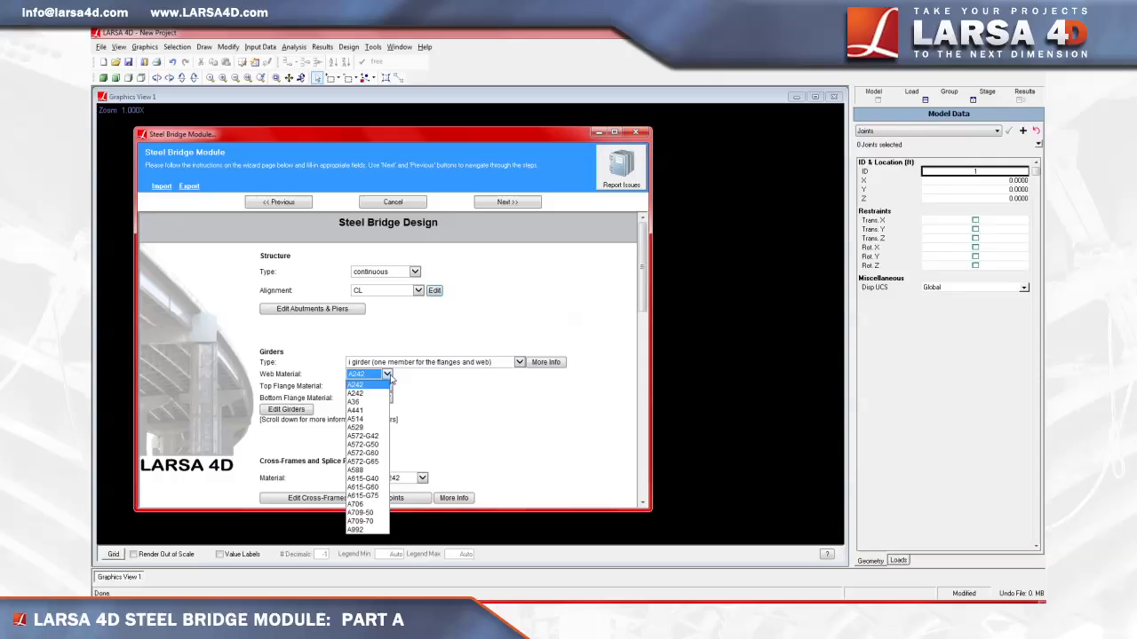
{"action": "left_click", "coordinate": [380, 471]}
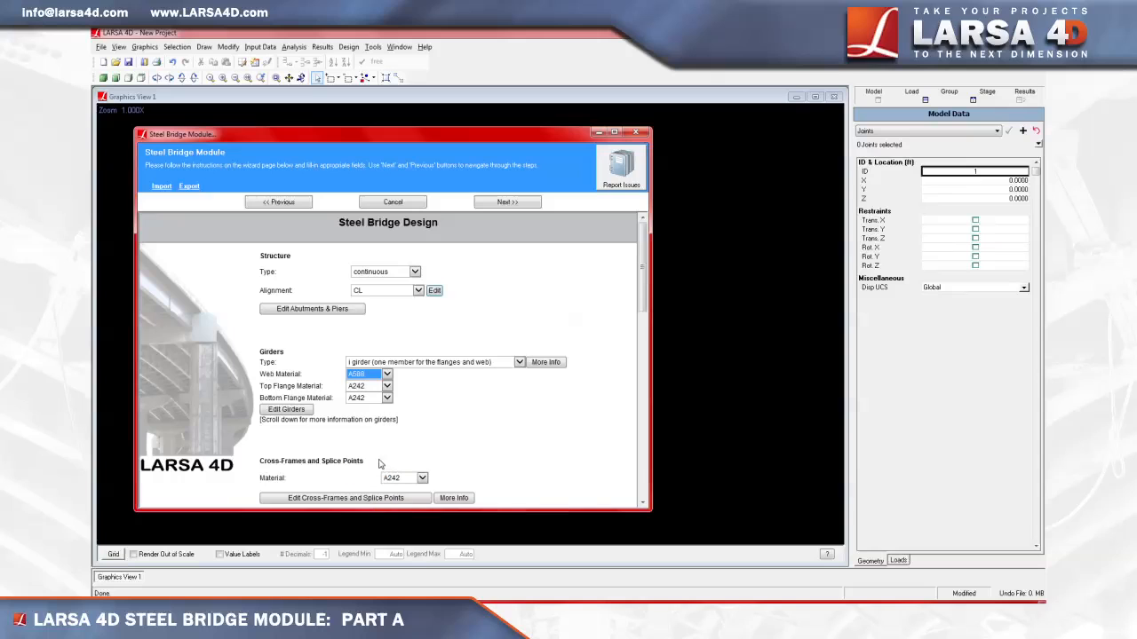
{"action": "left_click", "coordinate": [388, 386]}
{"action": "left_click", "coordinate": [366, 482]}
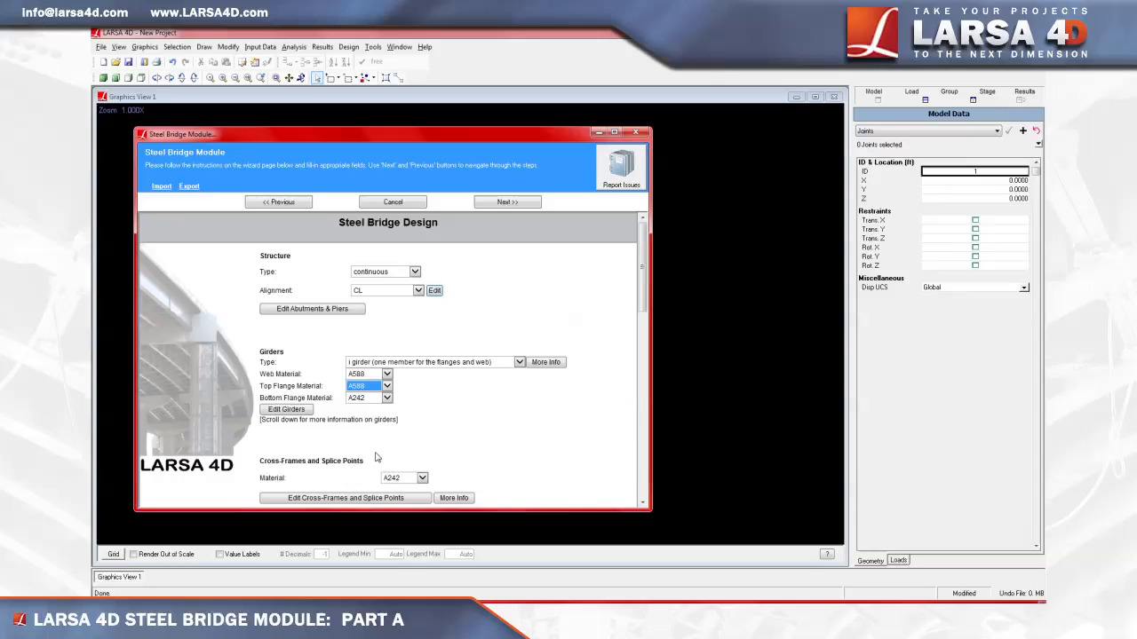
{"action": "left_click", "coordinate": [387, 398]}
{"action": "left_click", "coordinate": [362, 495]}
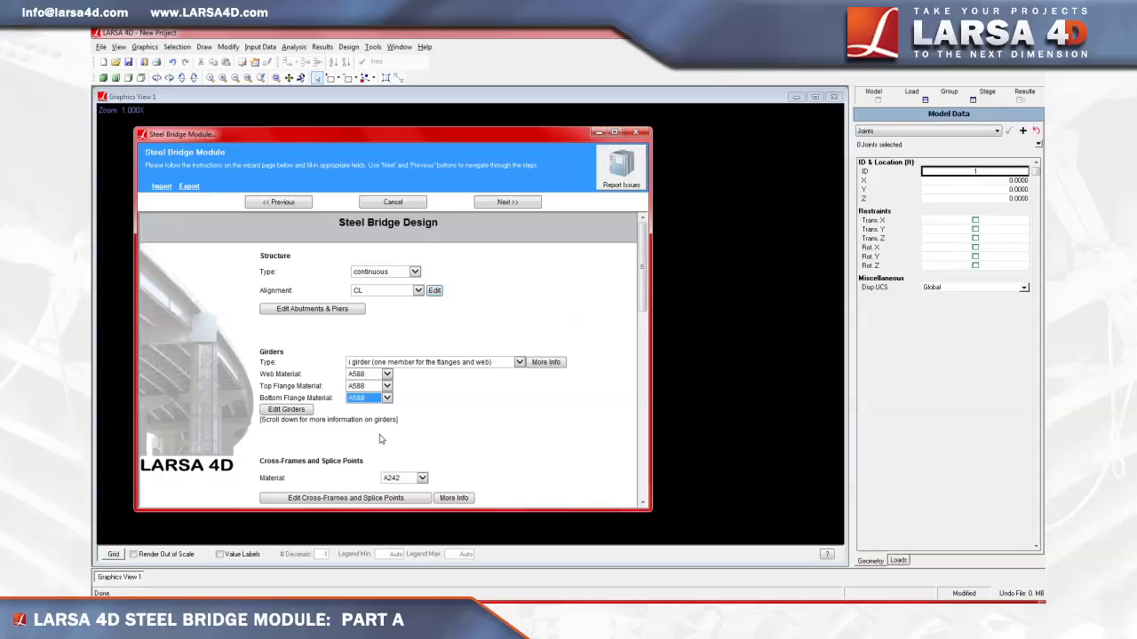
Start girder 1 in the girder spreadsheet with end station 730.25 ft and start and end transverse offsets of -6 ft
{"action": "left_click", "coordinate": [309, 414]}
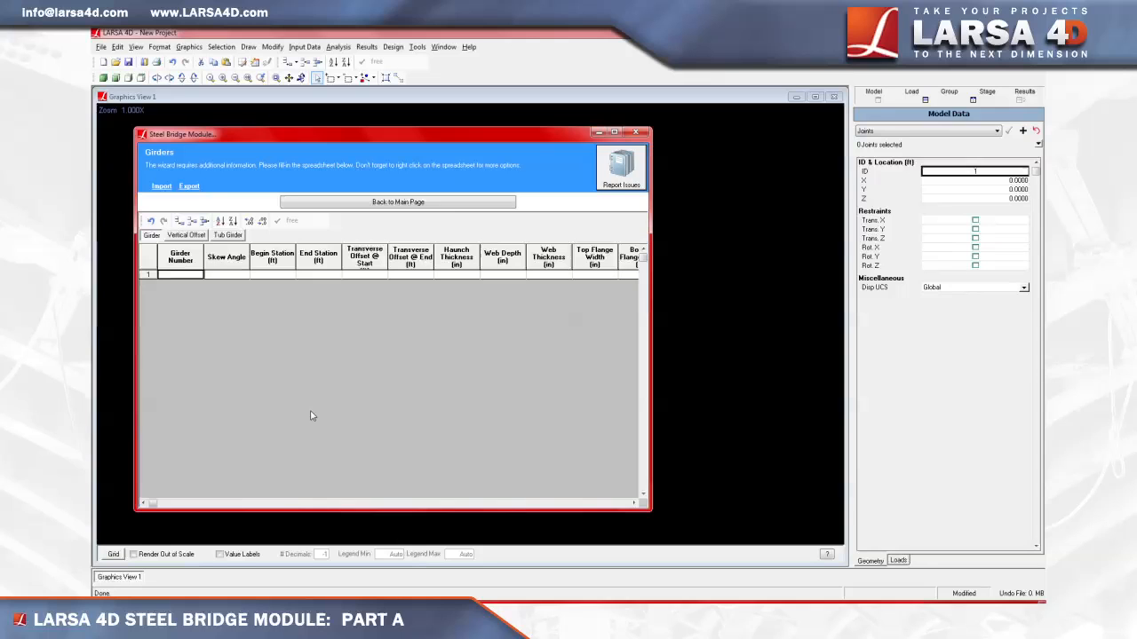
{"action": "left_click_drag", "start_coordinate": [651, 356], "coordinate": [782, 359]}
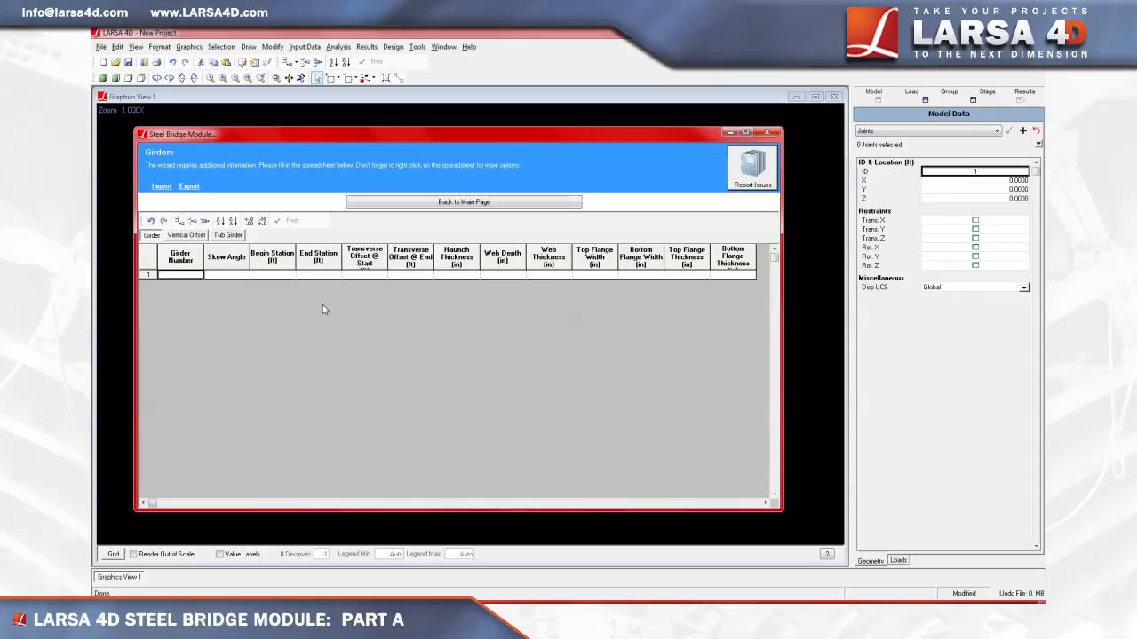
{"action": "left_click", "coordinate": [321, 276]}
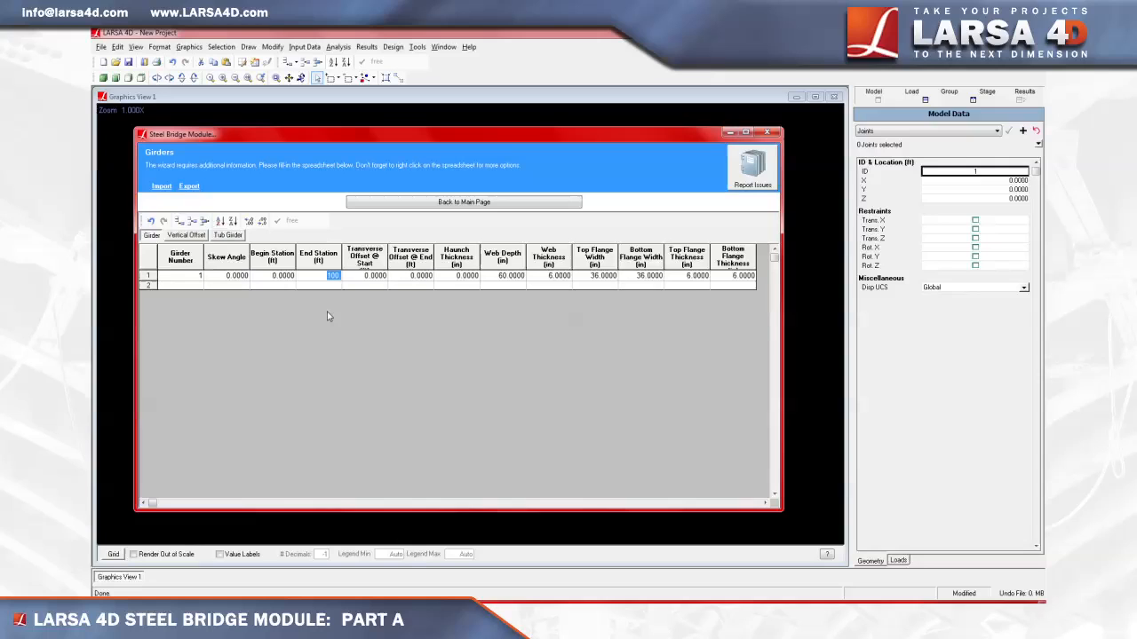
{"action": "type", "text": "730.25"}
{"action": "key", "text": "Return"}
{"action": "left_click", "coordinate": [370, 278]}
{"action": "type", "text": "-6"}
{"action": "key", "text": "Return"}
{"action": "left_click", "coordinate": [419, 277]}
{"action": "type", "text": "-6"}
{"action": "key", "text": "Return"}
Set girder 1's haunch thickness to 5.5 in, web depth to 93 in and web thickness to 0.625 in
{"action": "left_click", "coordinate": [456, 275]}
{"action": "type", "text": "5.5"}
{"action": "key", "text": "Return"}
{"action": "left_click", "coordinate": [497, 277]}
{"action": "type", "text": "93"}
{"action": "key", "text": "Return"}
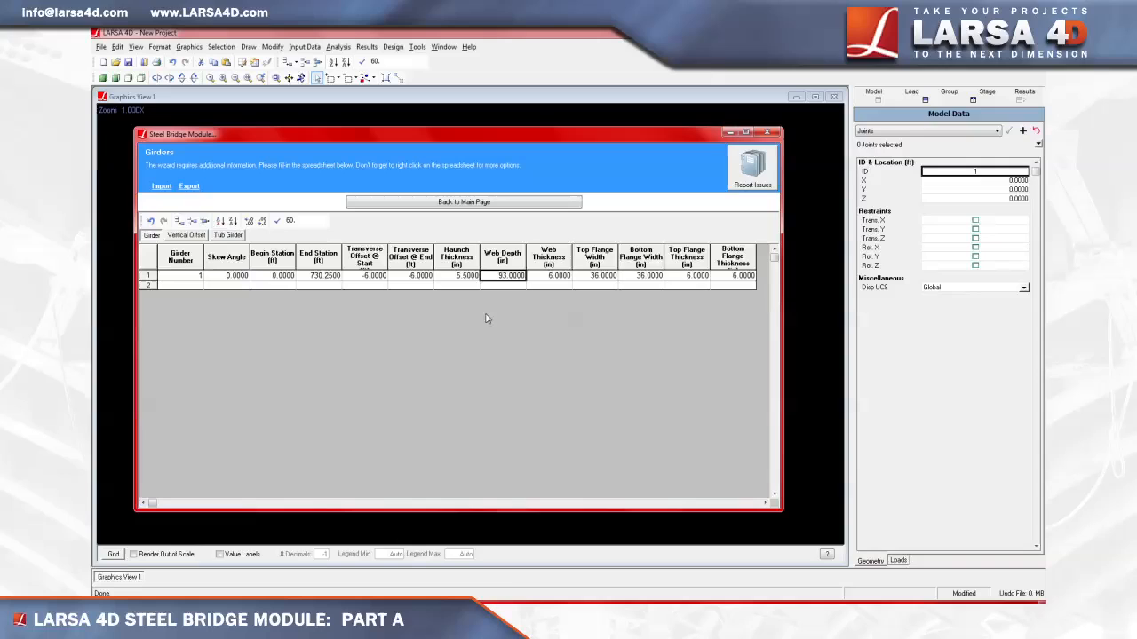
{"action": "left_click", "coordinate": [536, 278]}
{"action": "type", "text": "0.625"}
{"action": "key", "text": "Return"}
Set girder 1's top and bottom flange widths to 24 in and both flange thicknesses to 1 in
{"action": "left_click", "coordinate": [586, 278]}
{"action": "left_click", "coordinate": [586, 278]}
{"action": "type", "text": "24"}
{"action": "left_click", "coordinate": [625, 277]}
{"action": "type", "text": "24"}
{"action": "key", "text": "Return"}
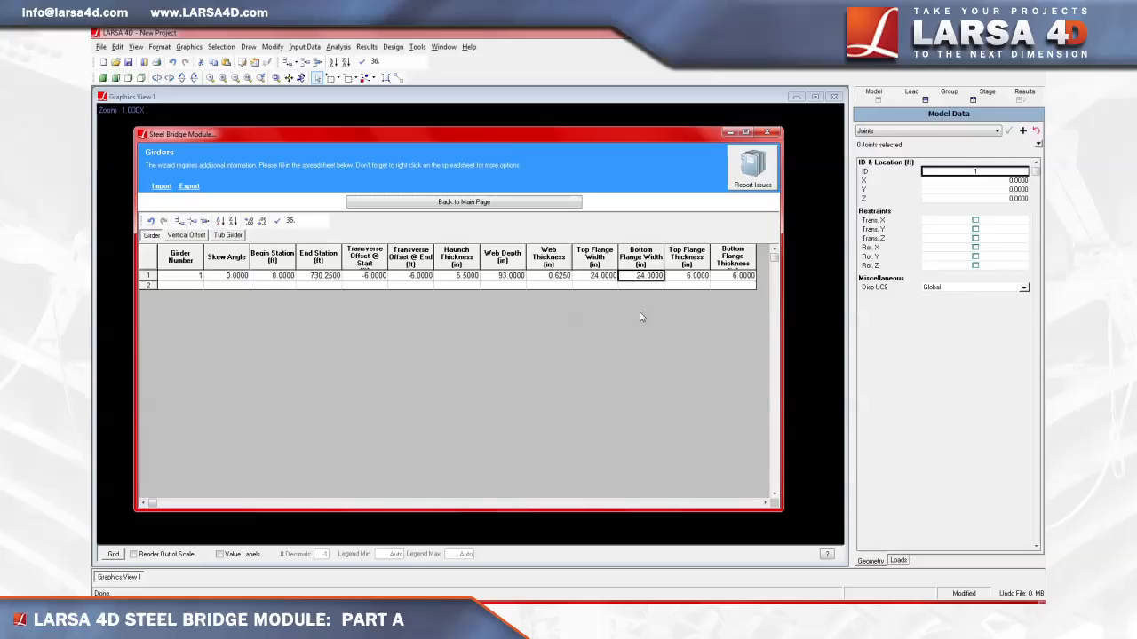
{"action": "left_click", "coordinate": [683, 277]}
{"action": "type", "text": "1"}
{"action": "key", "text": "Return"}
{"action": "left_click", "coordinate": [716, 278]}
{"action": "type", "text": "1"}
{"action": "key", "text": "Return"}
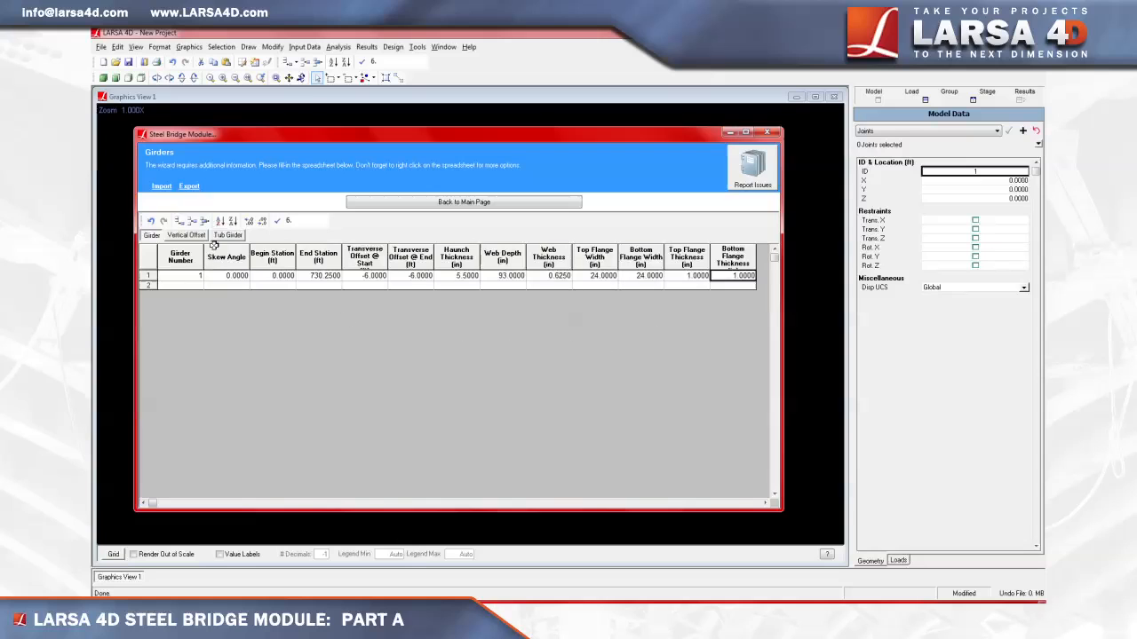
Add girder 2 with end station 730.25 ft and start and end transverse offsets of 4.6667 ft
{"action": "left_click", "coordinate": [179, 220]}
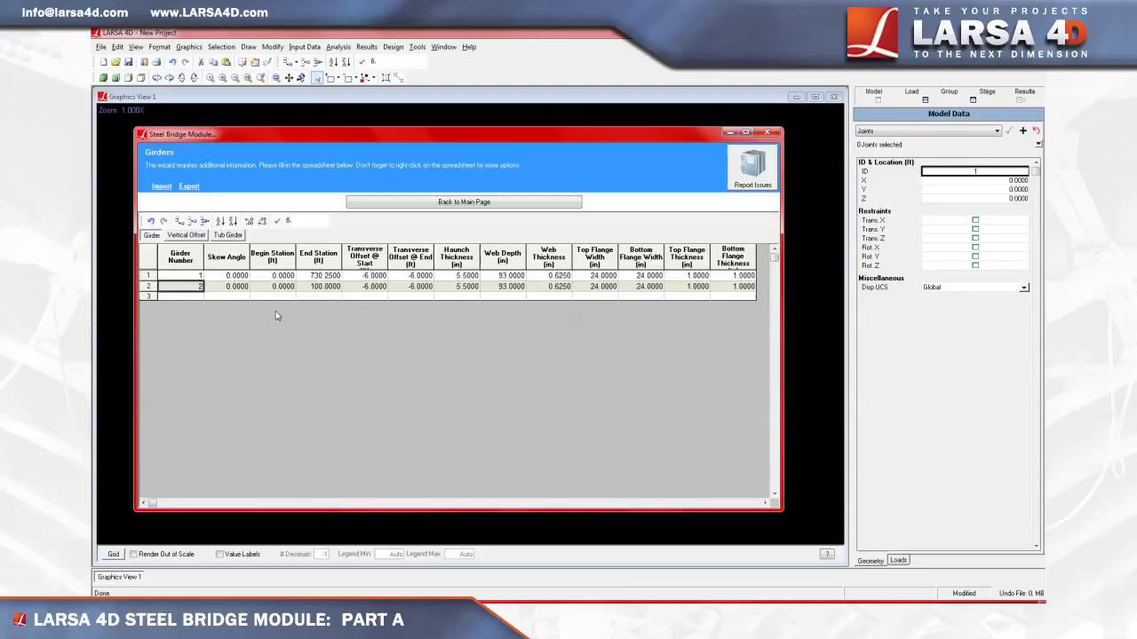
{"action": "left_click", "coordinate": [313, 287]}
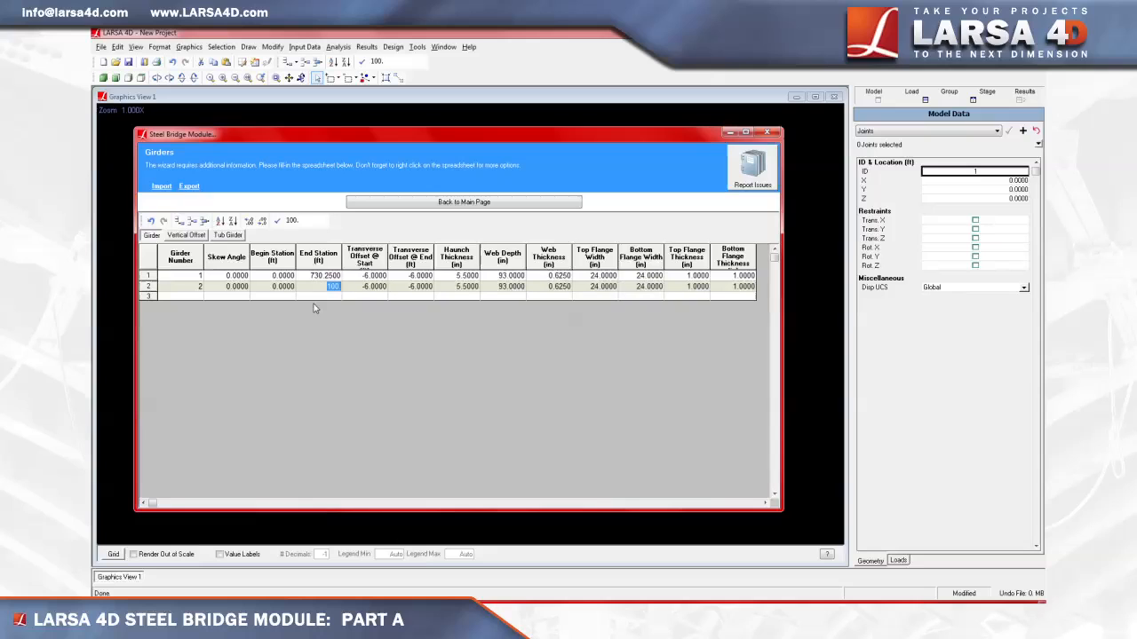
{"action": "type", "text": "730.25"}
{"action": "left_click", "coordinate": [310, 305]}
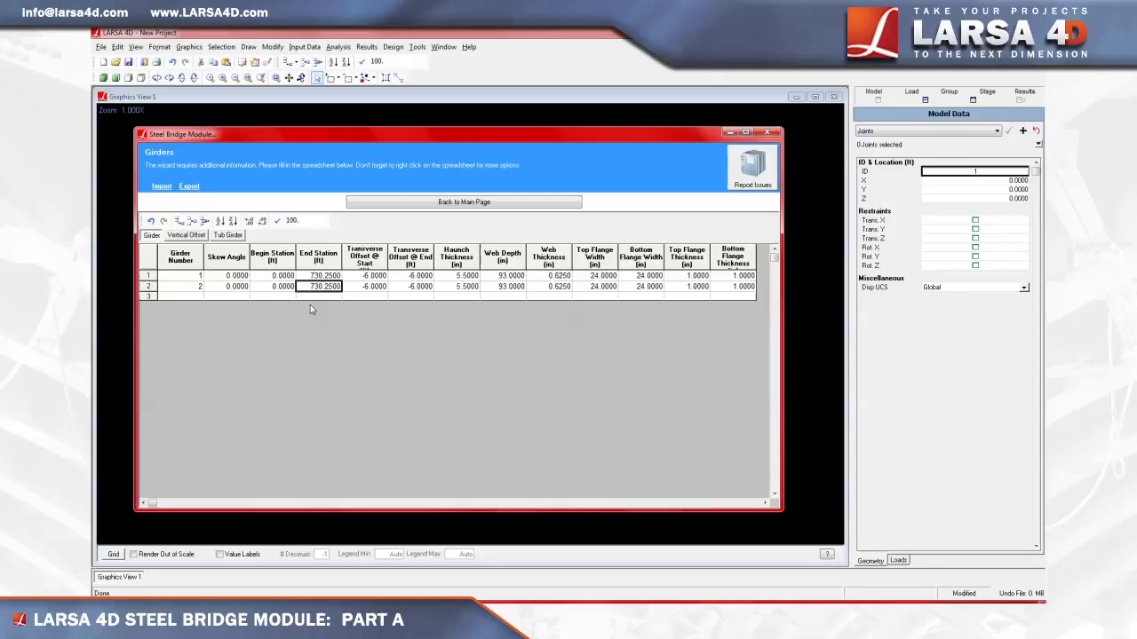
{"action": "left_click", "coordinate": [362, 286]}
{"action": "type", "text": "4.6667"}
{"action": "left_click", "coordinate": [358, 311]}
{"action": "left_click", "coordinate": [403, 288]}
{"action": "type", "text": "4.6667"}
{"action": "left_click", "coordinate": [396, 326]}
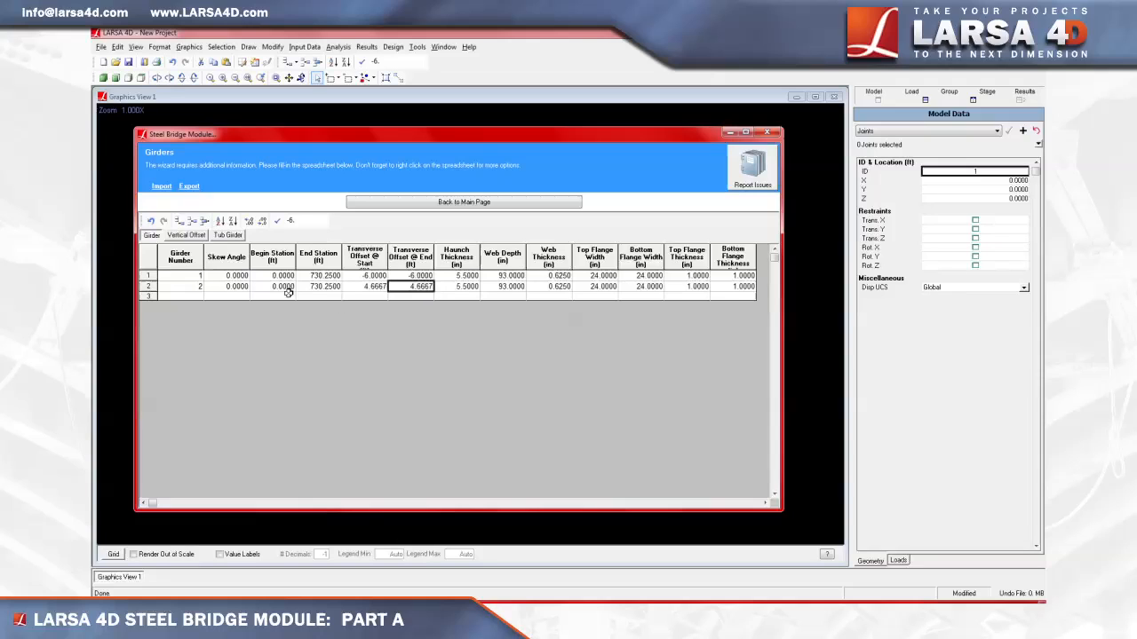
Add girder 3 with end station 730.25 ft and start and end transverse offsets of 15.3333 ft
{"action": "left_click", "coordinate": [179, 221]}
{"action": "left_click", "coordinate": [326, 300]}
{"action": "type", "text": "730.2"}
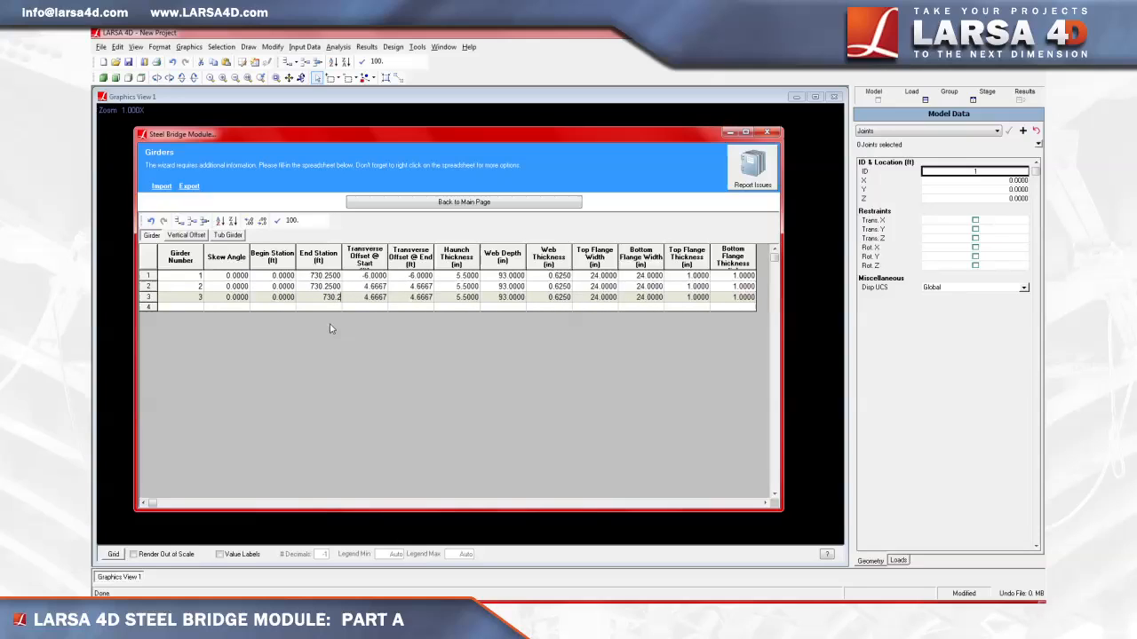
{"action": "type", "text": "5"}
{"action": "key", "text": "Return"}
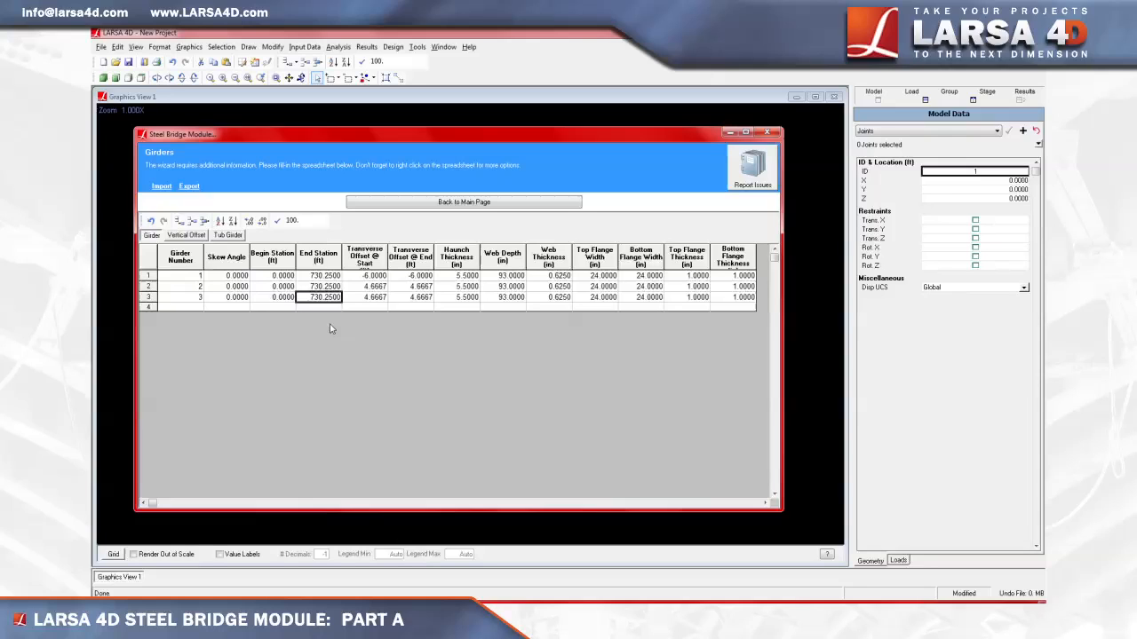
{"action": "left_click", "coordinate": [363, 299]}
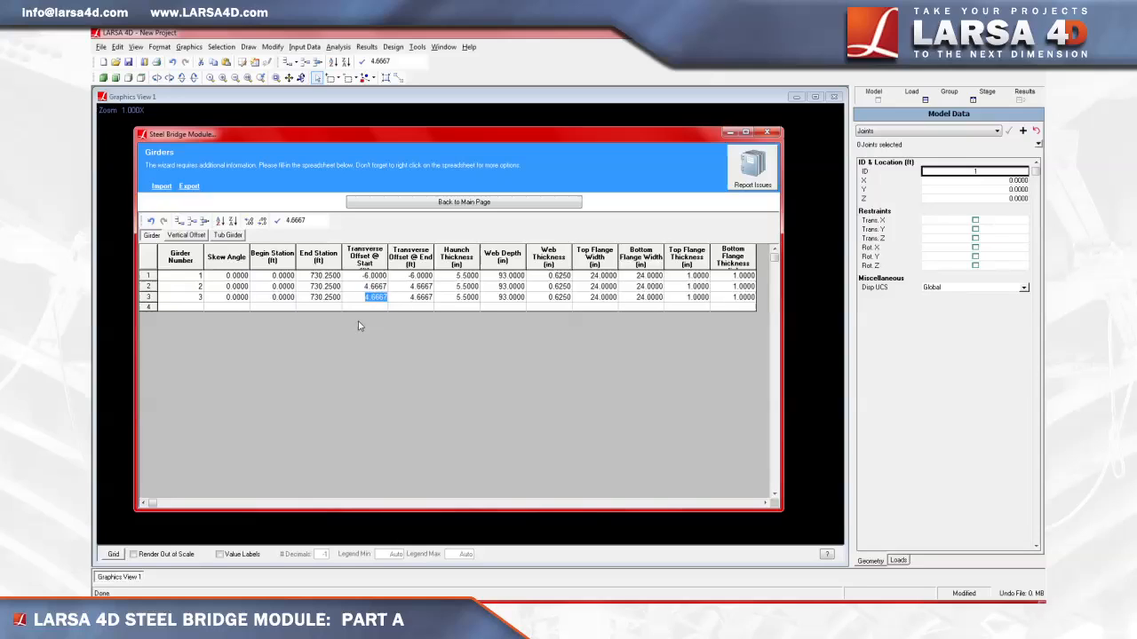
{"action": "type", "text": "15.3333"}
{"action": "left_click", "coordinate": [404, 299]}
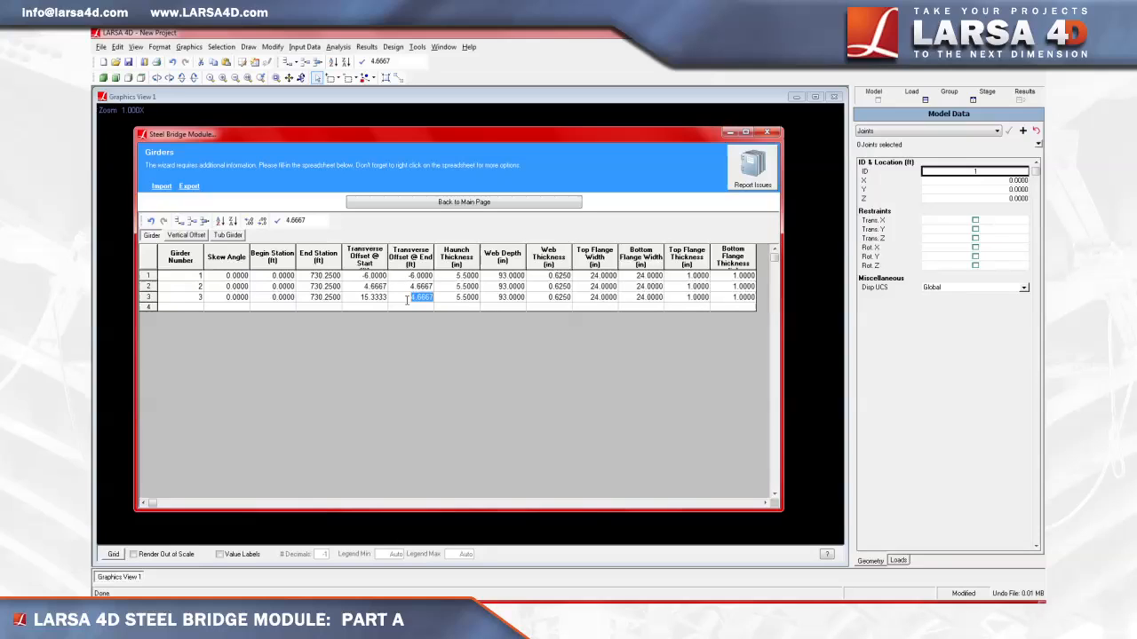
{"action": "type", "text": "15.3333"}
{"action": "left_click", "coordinate": [394, 340]}
Add girder 4 with end station 730.25 ft and start and end transverse offsets of 26 ft
{"action": "left_click", "coordinate": [179, 220]}
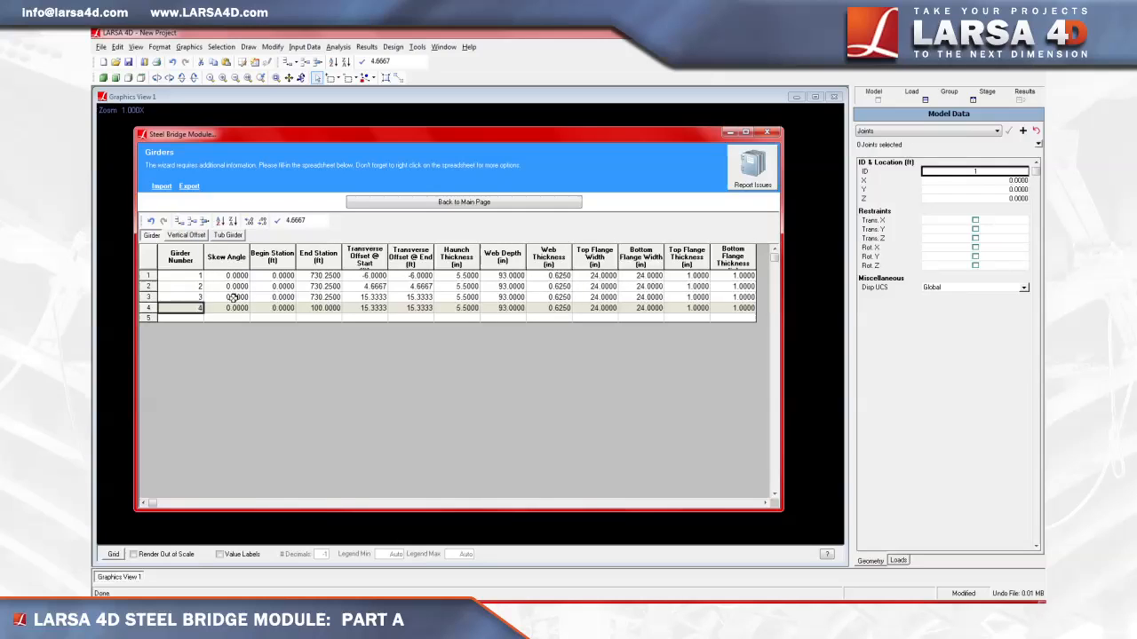
{"action": "left_click", "coordinate": [307, 307]}
{"action": "type", "text": "730.25"}
{"action": "key", "text": "Return"}
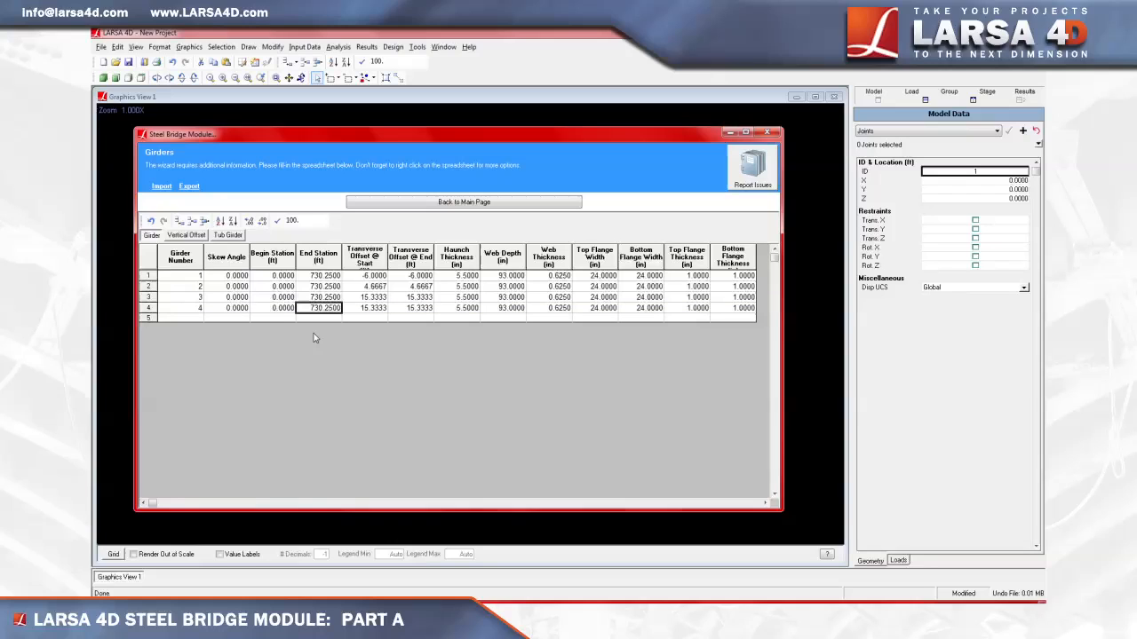
{"action": "left_click", "coordinate": [362, 308]}
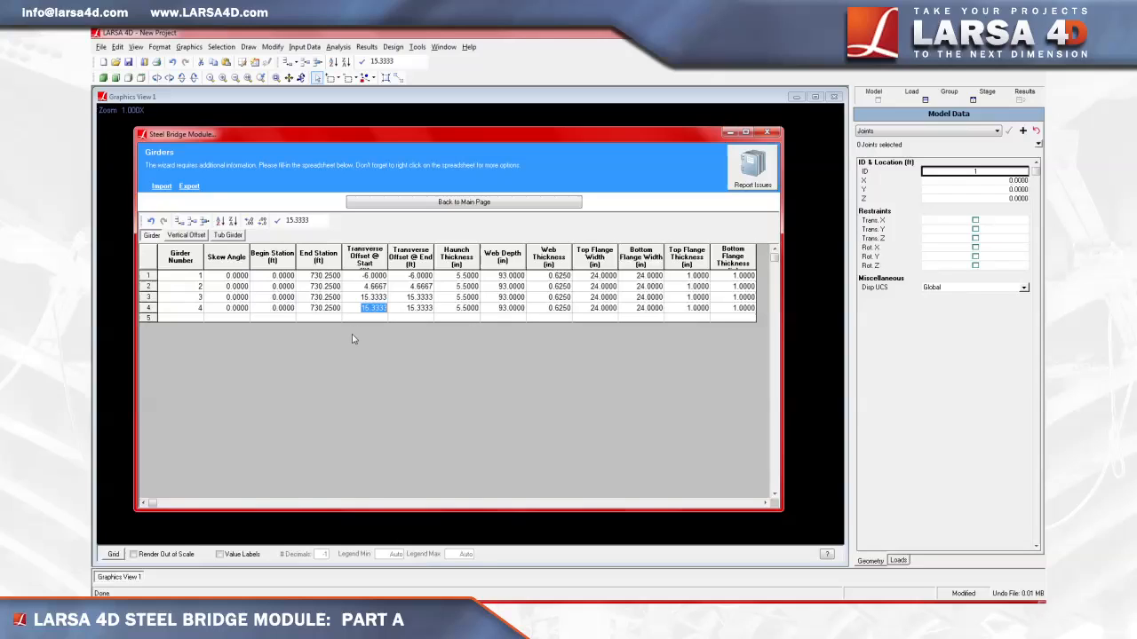
{"action": "type", "text": "26"}
{"action": "key", "text": "Return"}
{"action": "left_click", "coordinate": [396, 311]}
{"action": "type", "text": "26"}
{"action": "key", "text": "Return"}
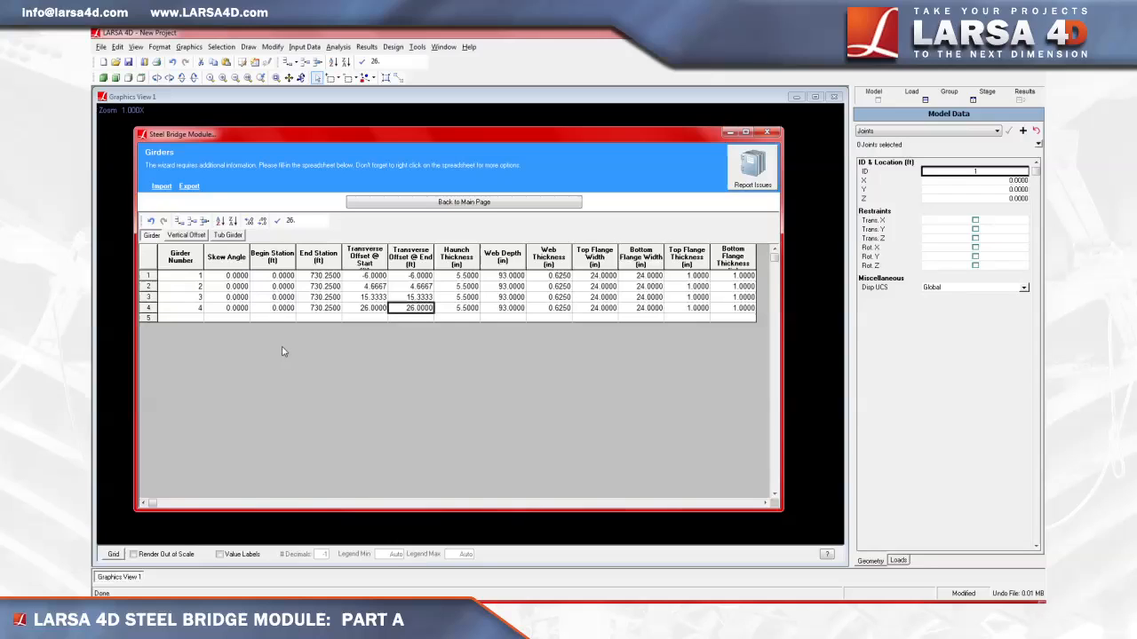
Return to the main design page and set the cross-frames and splice points material to A588
{"action": "left_click", "coordinate": [400, 204]}
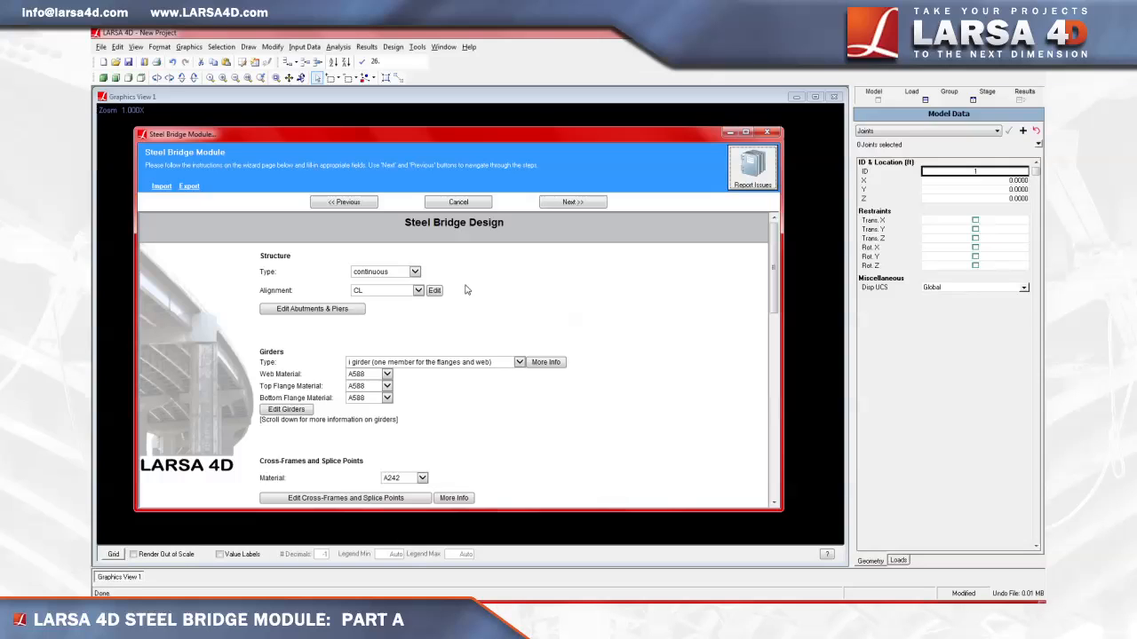
{"action": "left_click_drag", "start_coordinate": [775, 272], "coordinate": [786, 340]}
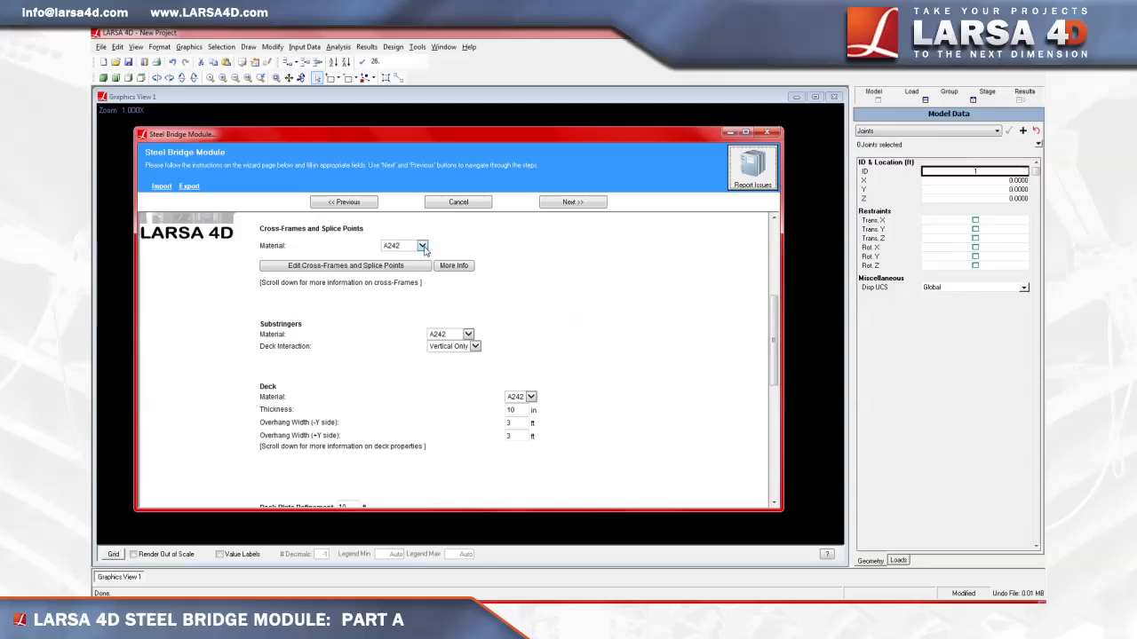
{"action": "left_click", "coordinate": [422, 246]}
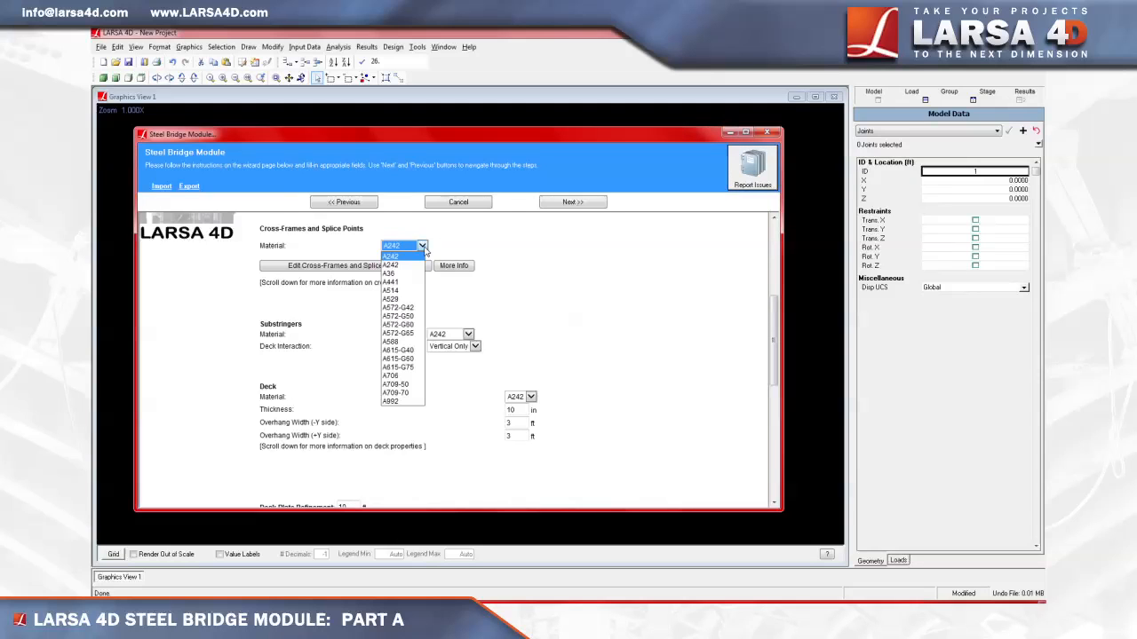
{"action": "left_click", "coordinate": [416, 344]}
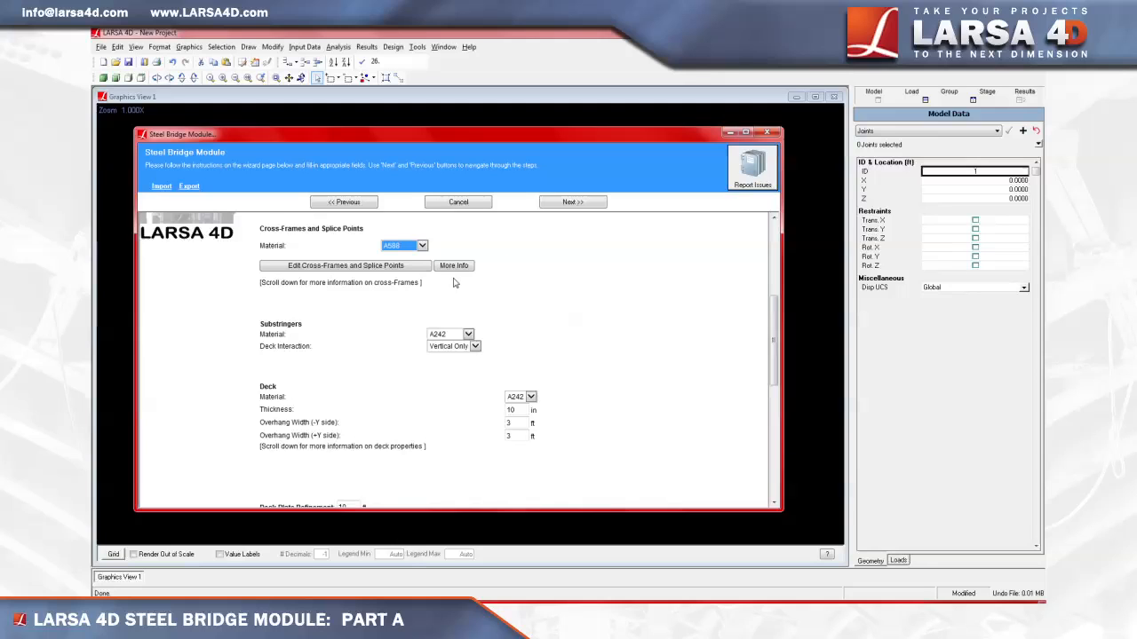
Add the first X Type cross-frame at station 24 ft, 10 in from the bottom of the top flange, with a 73 in depth
{"action": "left_click", "coordinate": [416, 269]}
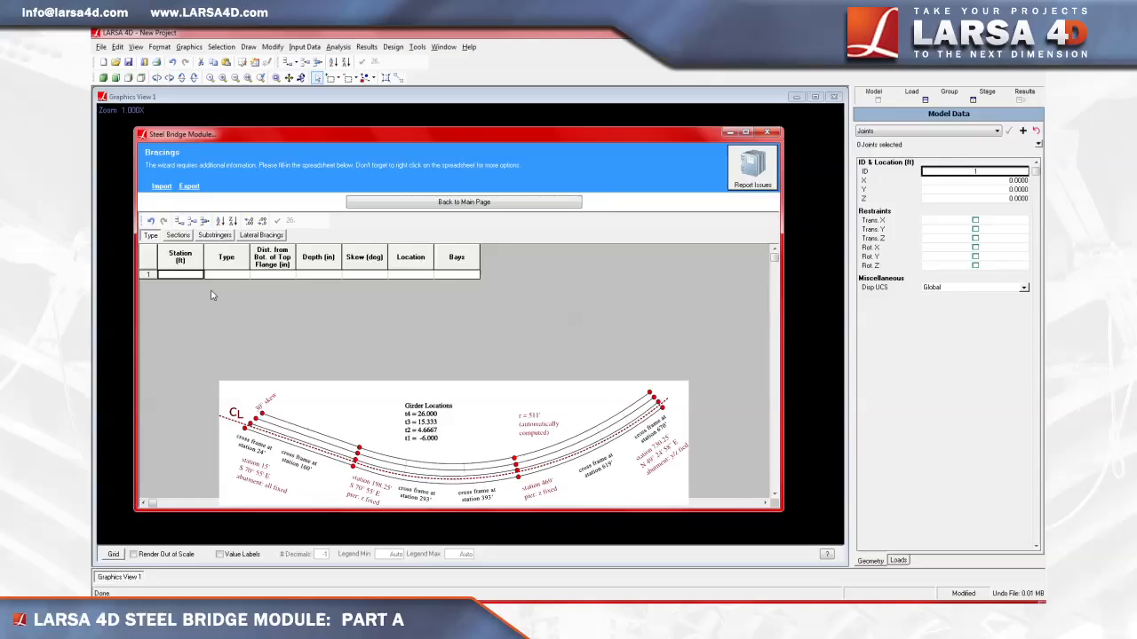
{"action": "left_click", "coordinate": [179, 221]}
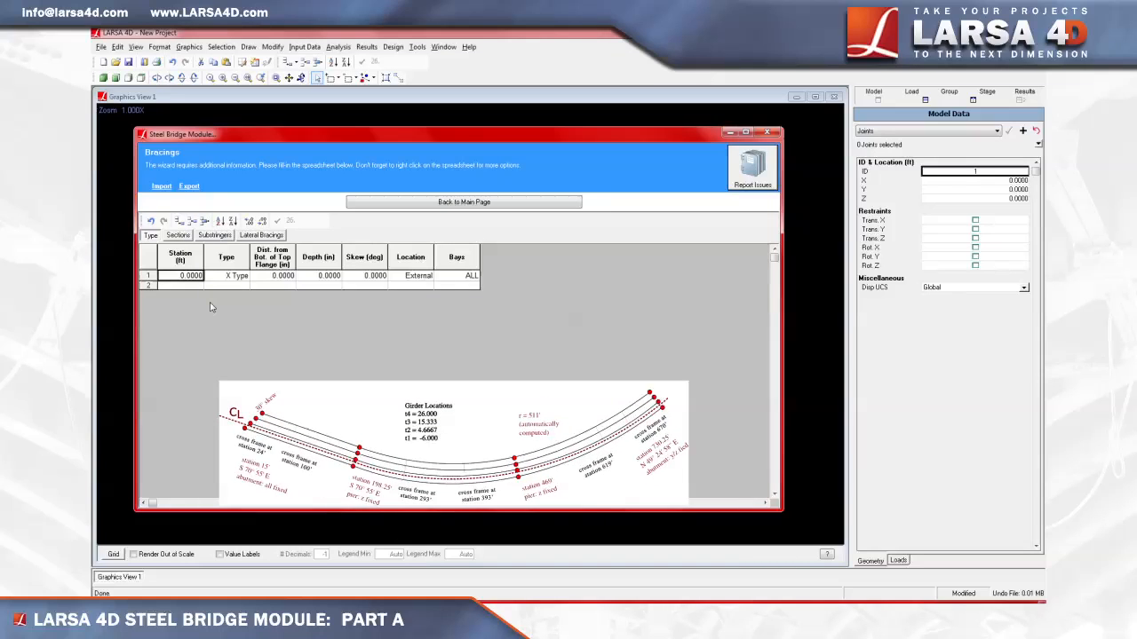
{"action": "double_click", "coordinate": [194, 275]}
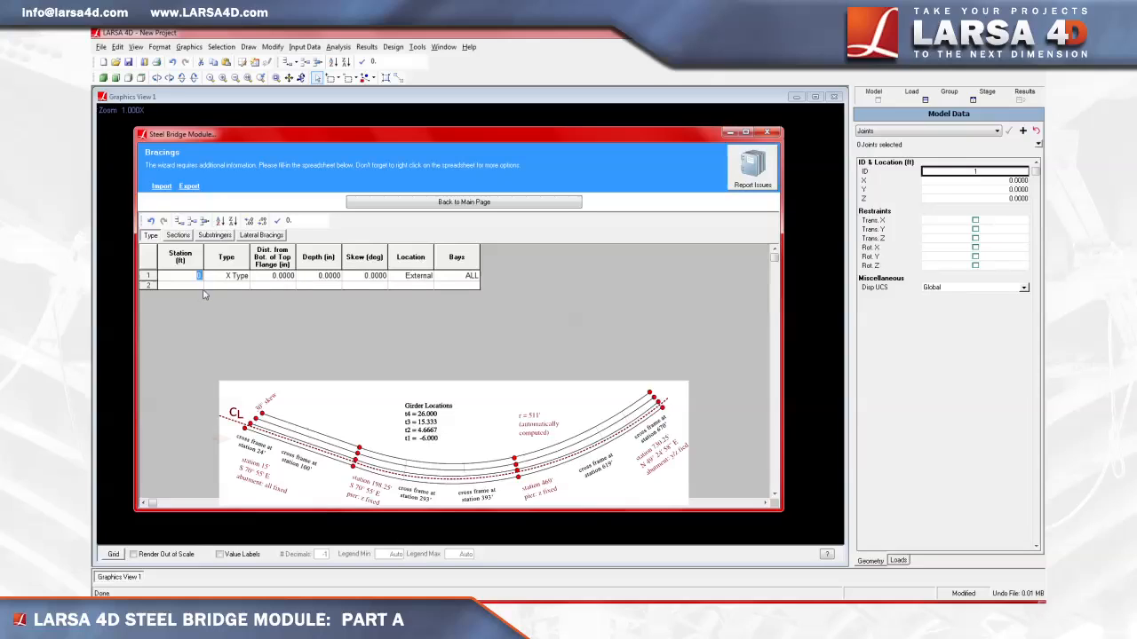
{"action": "type", "text": "24"}
{"action": "key", "text": "Return"}
{"action": "double_click", "coordinate": [258, 276]}
{"action": "type", "text": "10"}
{"action": "key", "text": "Return"}
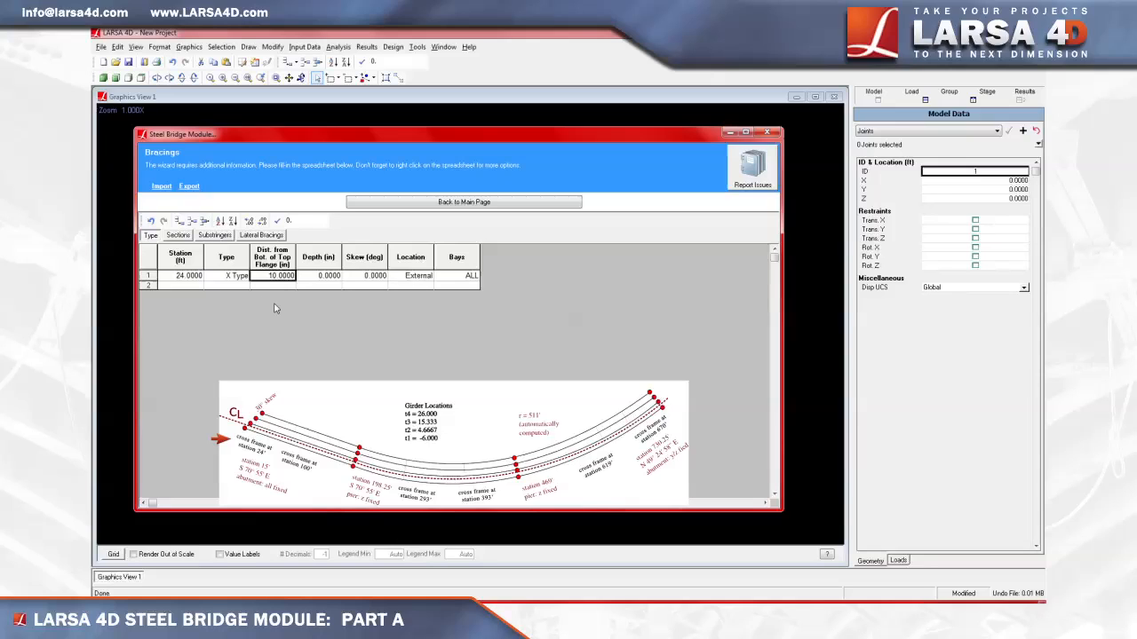
{"action": "double_click", "coordinate": [313, 276]}
{"action": "type", "text": "73"}
{"action": "key", "text": "Return"}
Add eight more cross-frame rows below the first one in the bracings spreadsheet
{"action": "left_click", "coordinate": [178, 222]}
{"action": "left_click", "coordinate": [179, 222]}
{"action": "left_click", "coordinate": [178, 222]}
{"action": "left_click", "coordinate": [179, 222]}
{"action": "left_click", "coordinate": [178, 222]}
{"action": "left_click", "coordinate": [178, 222]}
{"action": "left_click", "coordinate": [179, 222]}
{"action": "left_click", "coordinate": [179, 222]}
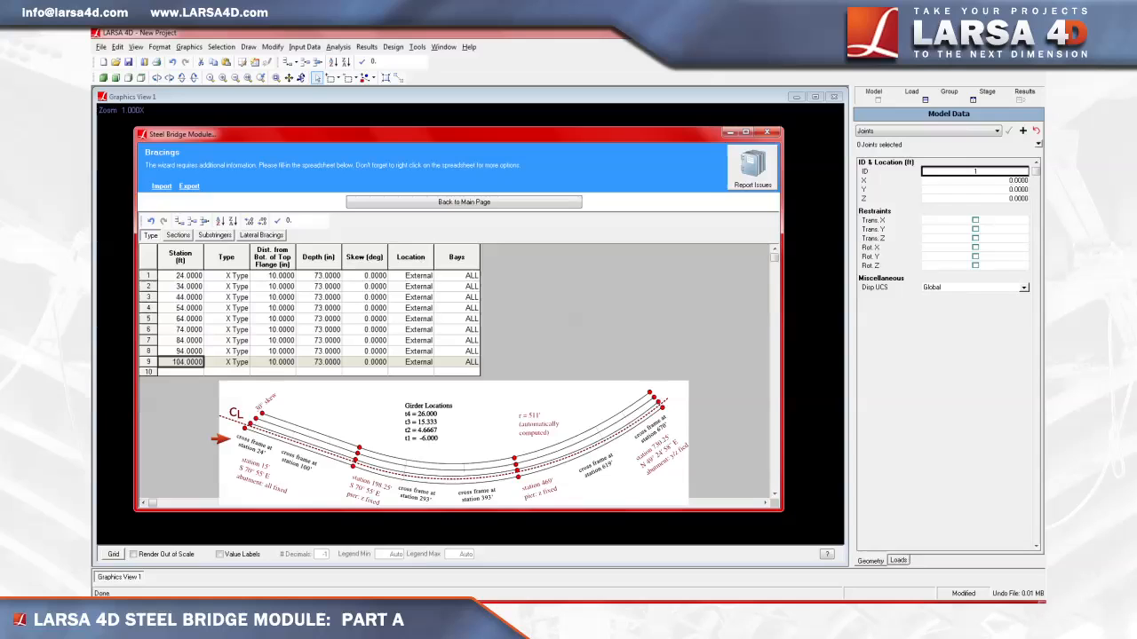
Set the second cross-frame's station to 100 ft
{"action": "double_click", "coordinate": [189, 286]}
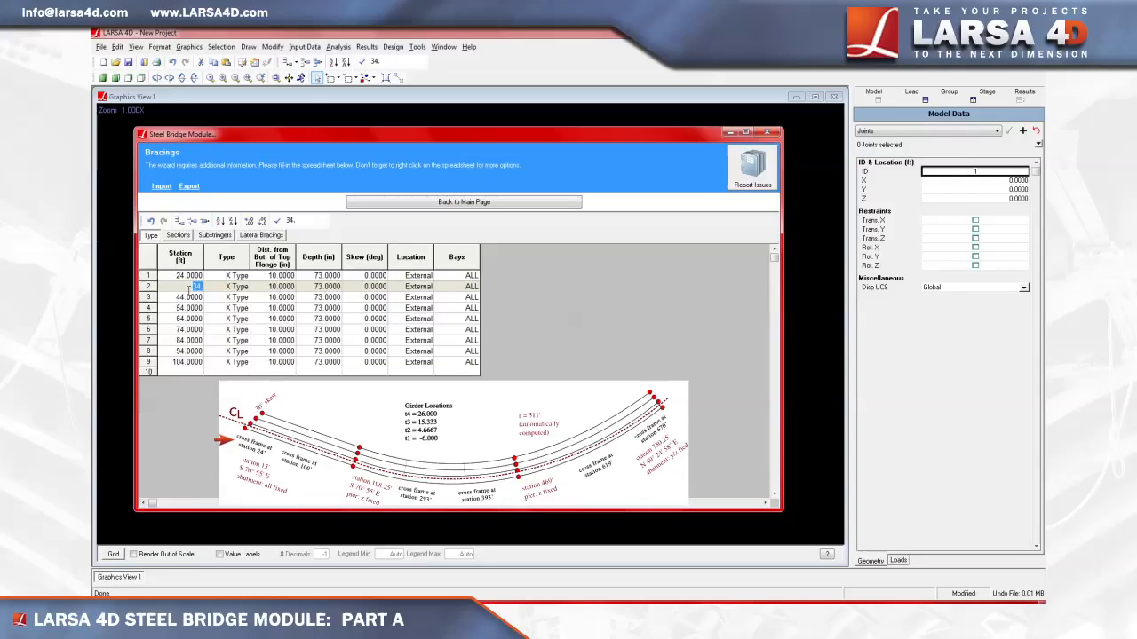
{"action": "type", "text": "100"}
{"action": "key", "text": "Return"}
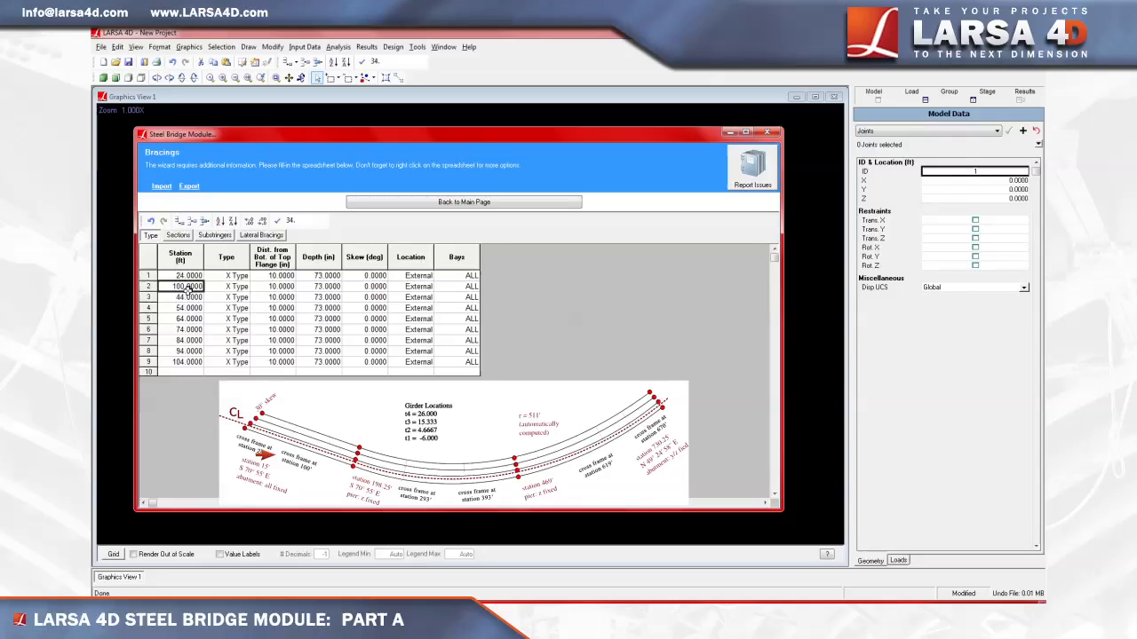
Set the third cross-frame's station to 198.25 ft and the fourth's to 293.625 ft
{"action": "double_click", "coordinate": [189, 297]}
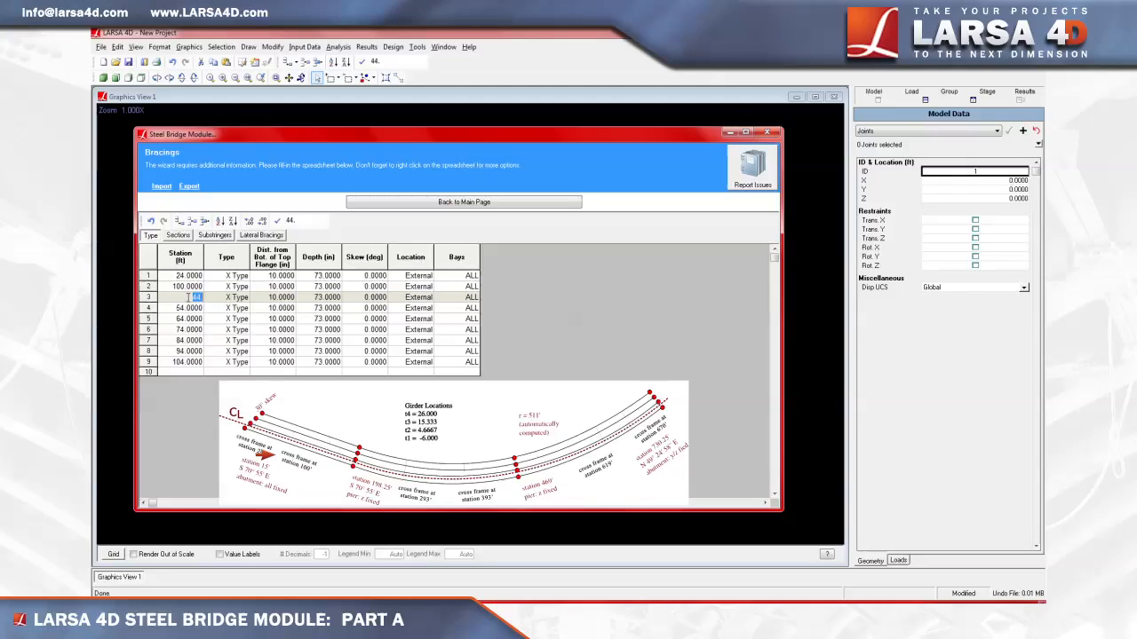
{"action": "type", "text": "198.25"}
{"action": "key", "text": "Return"}
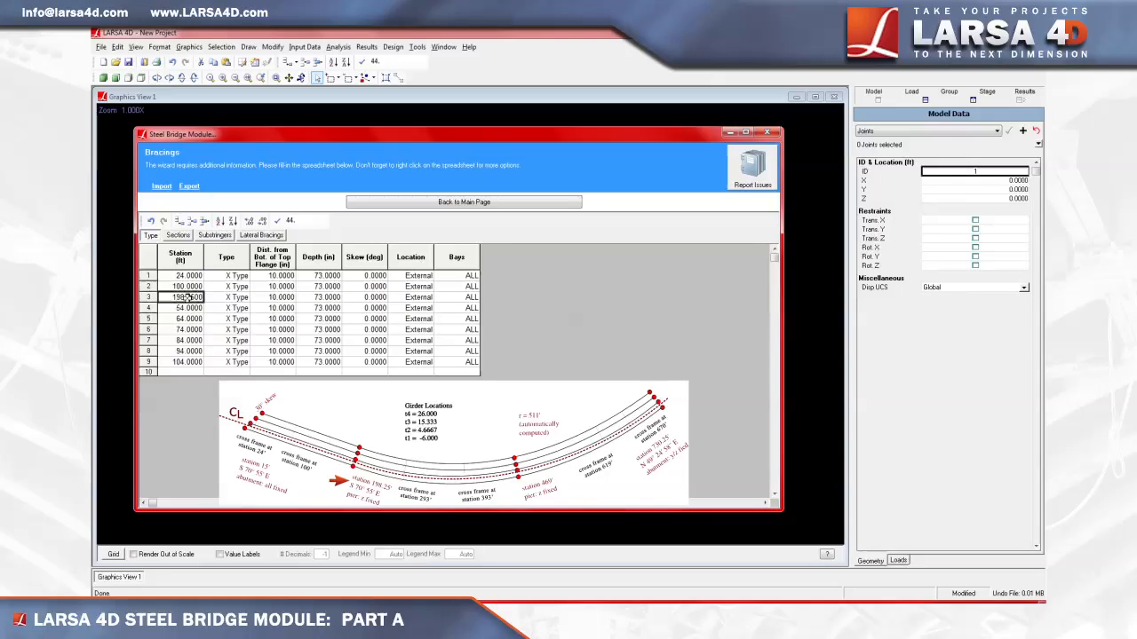
{"action": "double_click", "coordinate": [188, 308]}
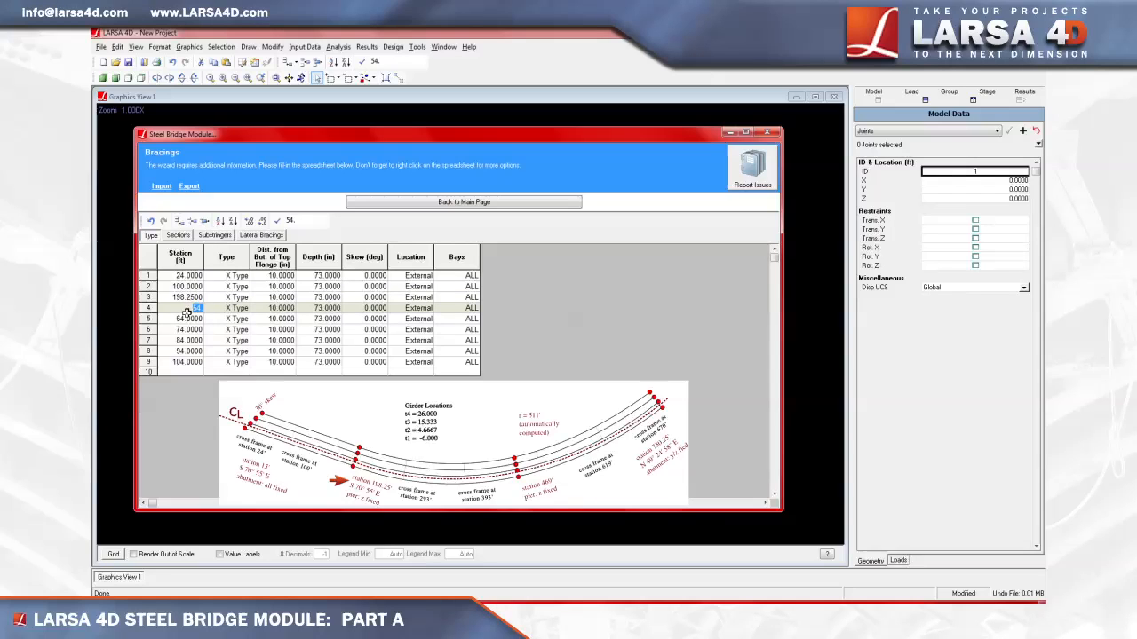
{"action": "type", "text": "293.625"}
{"action": "key", "text": "Return"}
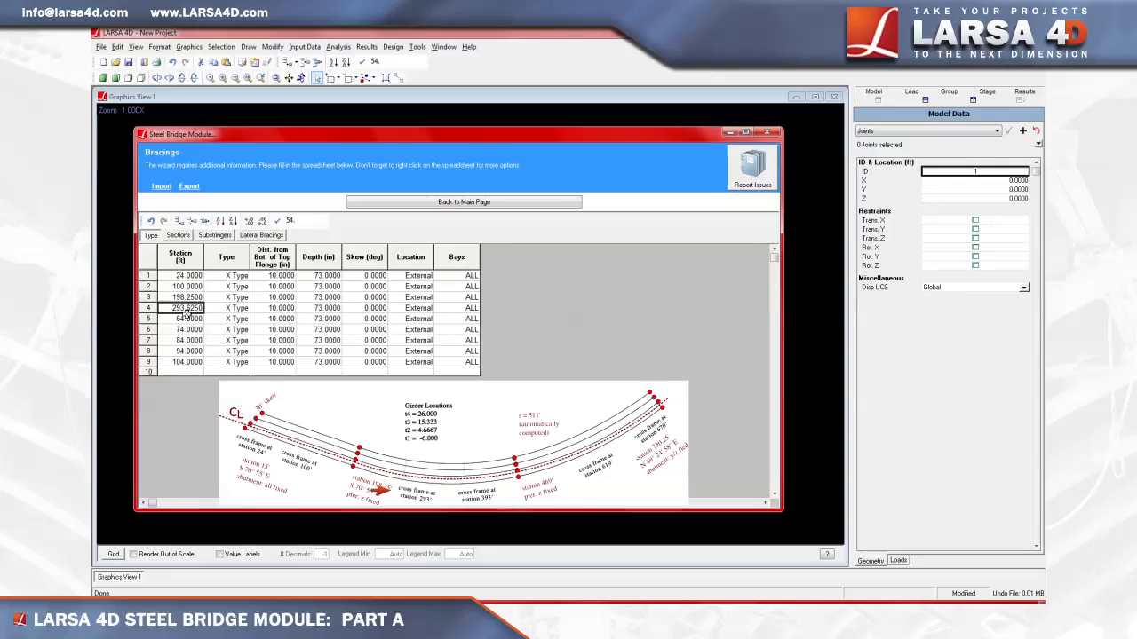
Set the fifth cross-frame's station to 393.625 ft and the sixth's to 469 ft
{"action": "left_click", "coordinate": [188, 319]}
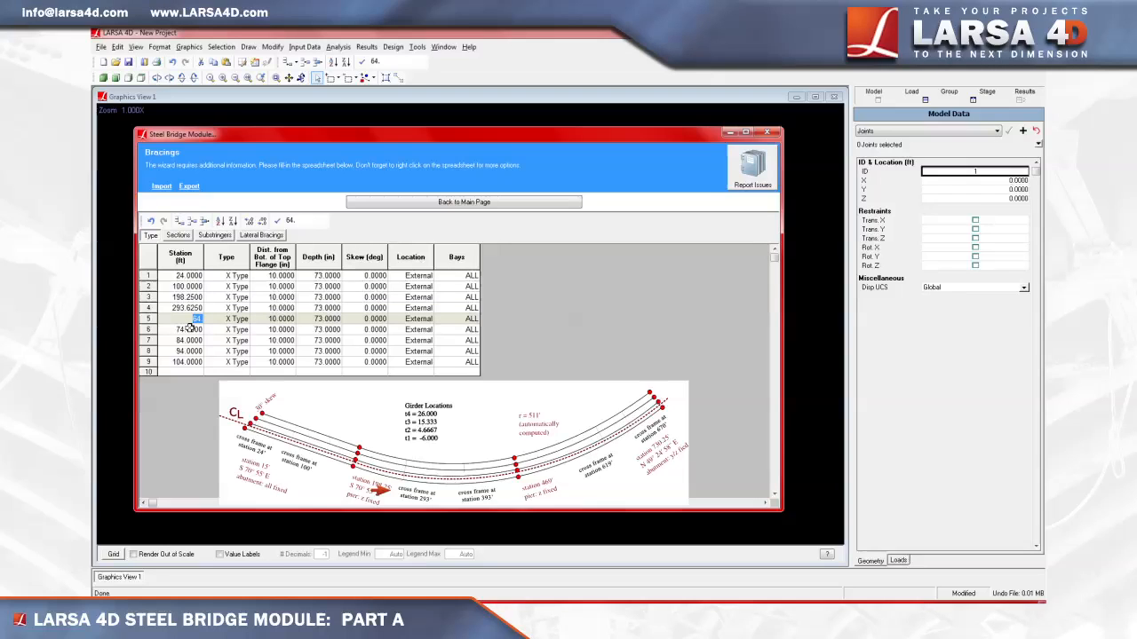
{"action": "type", "text": "393.625"}
{"action": "key", "text": "Return"}
{"action": "left_click", "coordinate": [189, 329]}
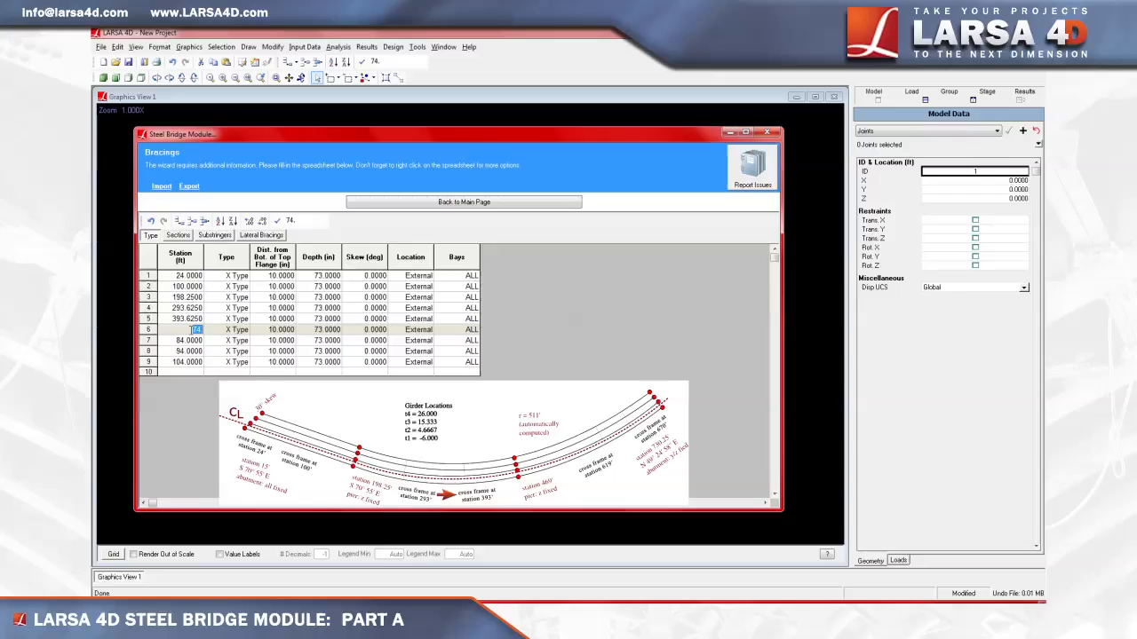
{"action": "type", "text": "469.5"}
{"action": "key", "text": "Return"}
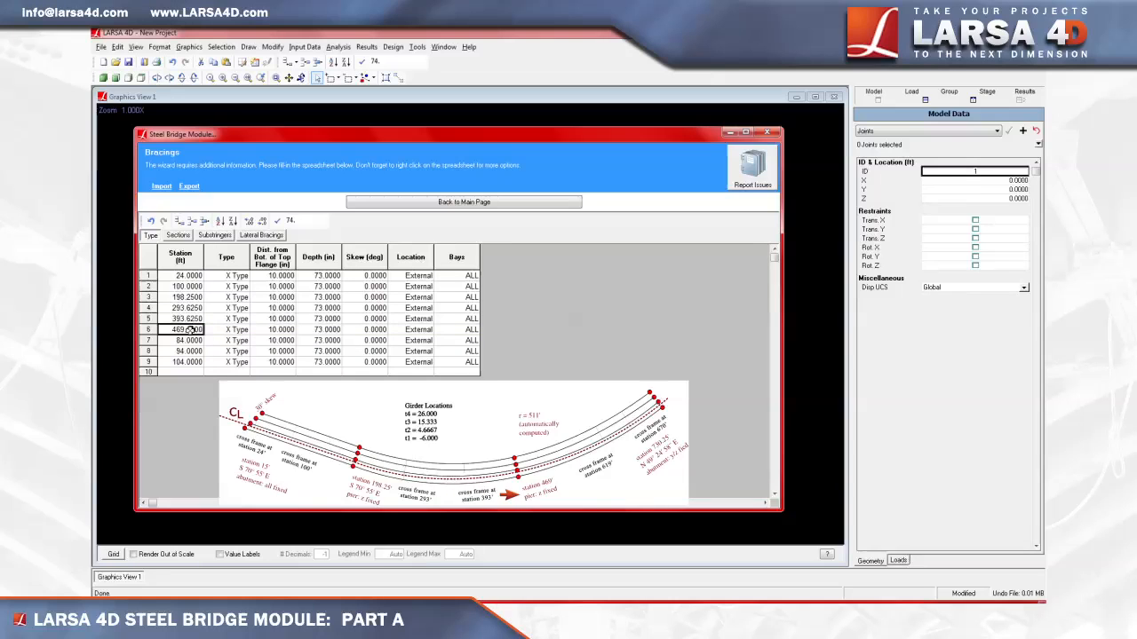
Set the stations of the last three cross-frames to 619.625, 670 and 730.25 ft
{"action": "left_click", "coordinate": [189, 340]}
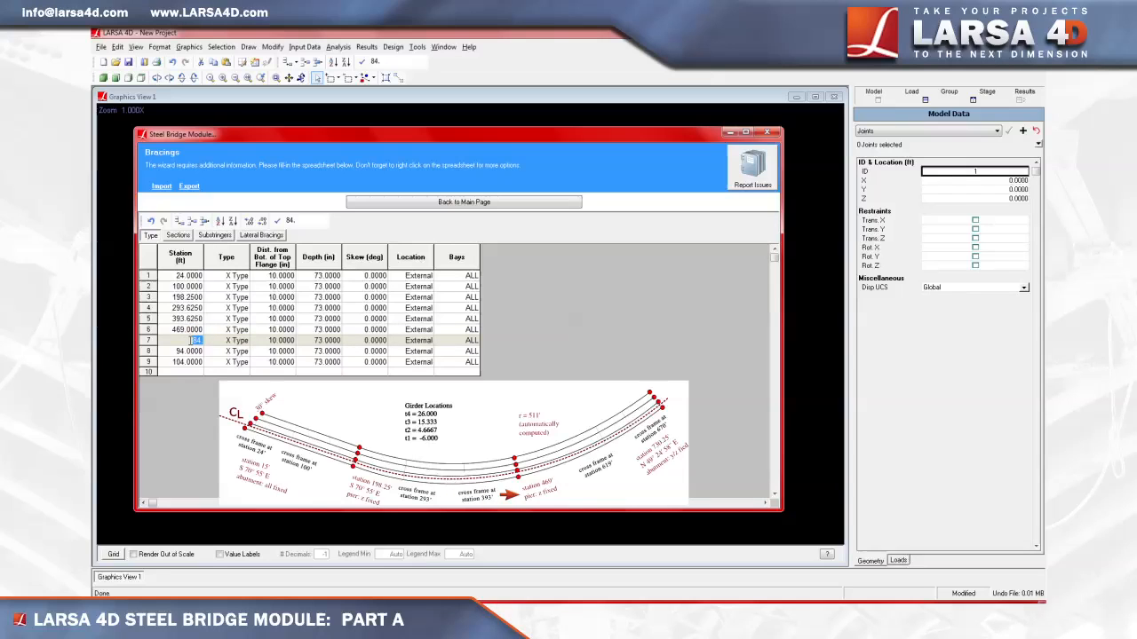
{"action": "type", "text": "619.625"}
{"action": "key", "text": "Return"}
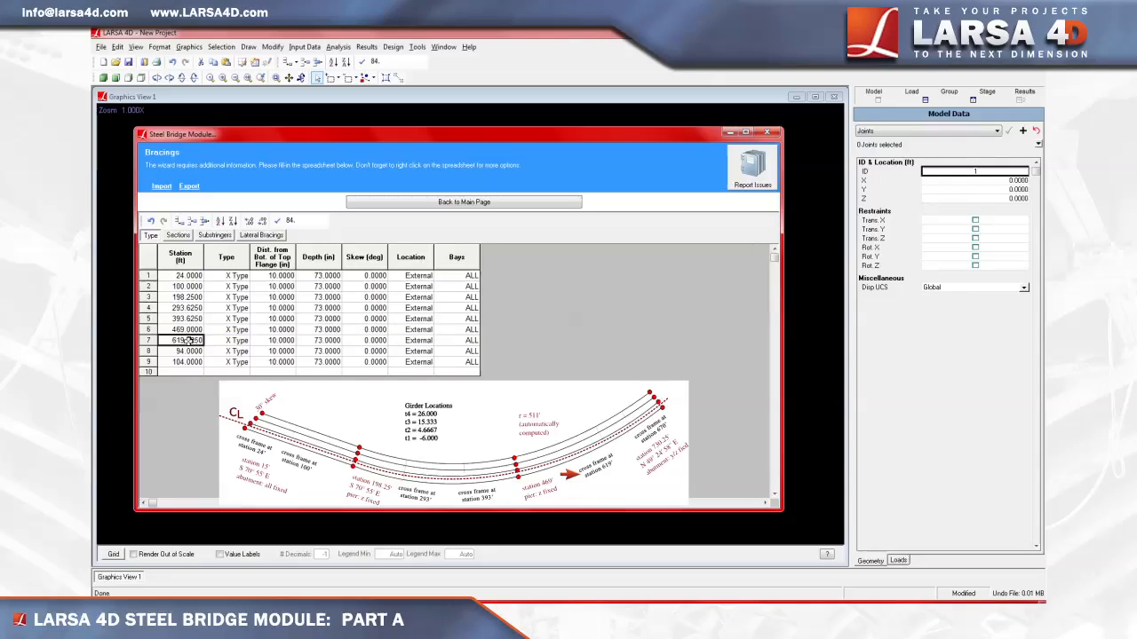
{"action": "left_click", "coordinate": [189, 351]}
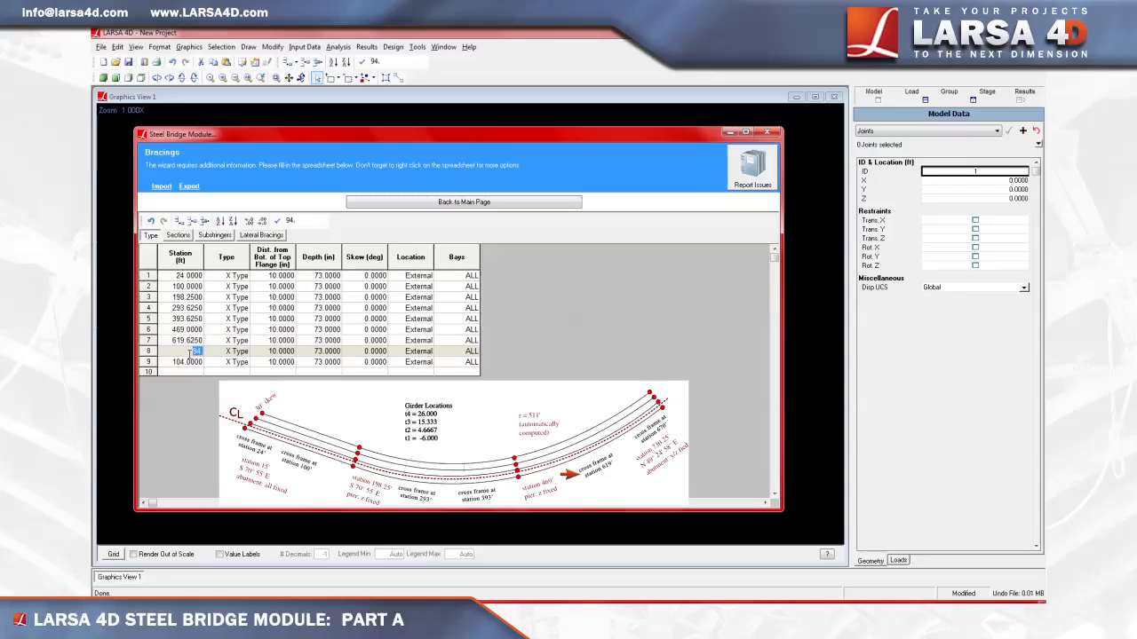
{"action": "type", "text": "670"}
{"action": "key", "text": "Return"}
{"action": "left_click", "coordinate": [190, 363]}
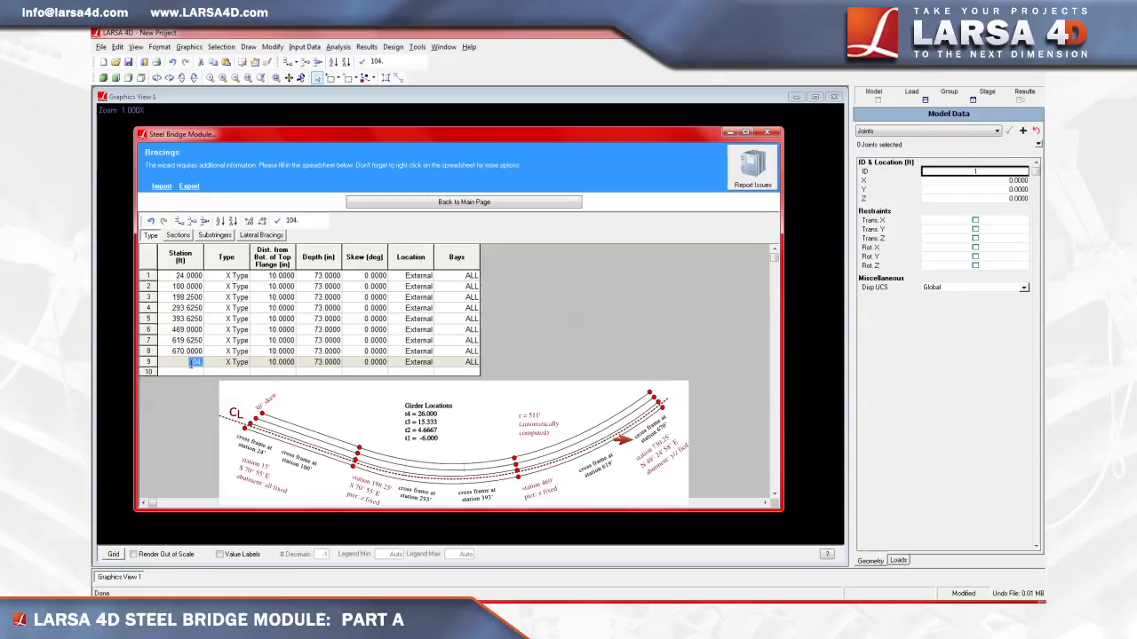
{"action": "type", "text": "730.25"}
{"action": "key", "text": "Return"}
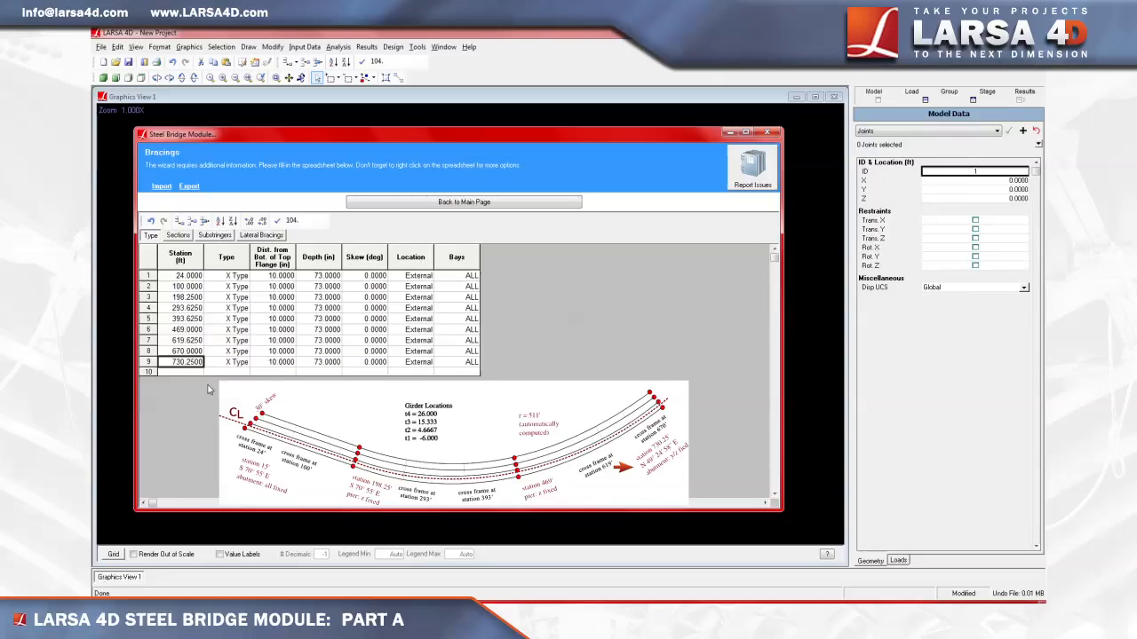
Limit the first cross-frame at station 24 ft to bays 1-3
{"action": "left_click", "coordinate": [454, 277]}
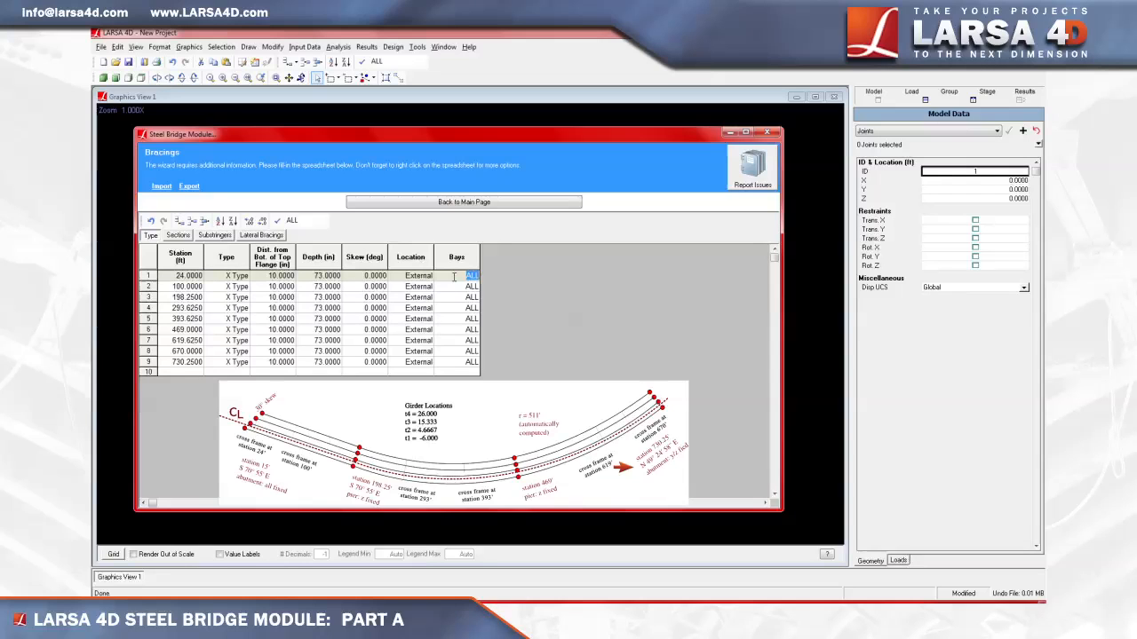
{"action": "type", "text": "1-3"}
{"action": "key", "text": "Return"}
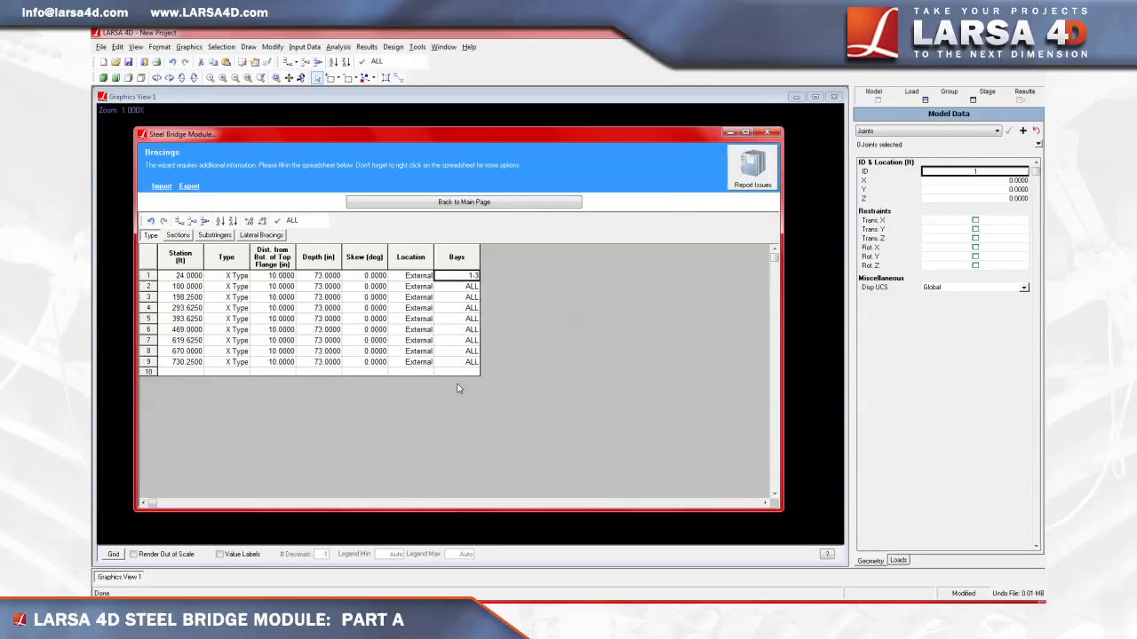
Assign the standard American angle L8x8x1 as the bracing diagonal section for all cross-frames
{"action": "left_click", "coordinate": [178, 235]}
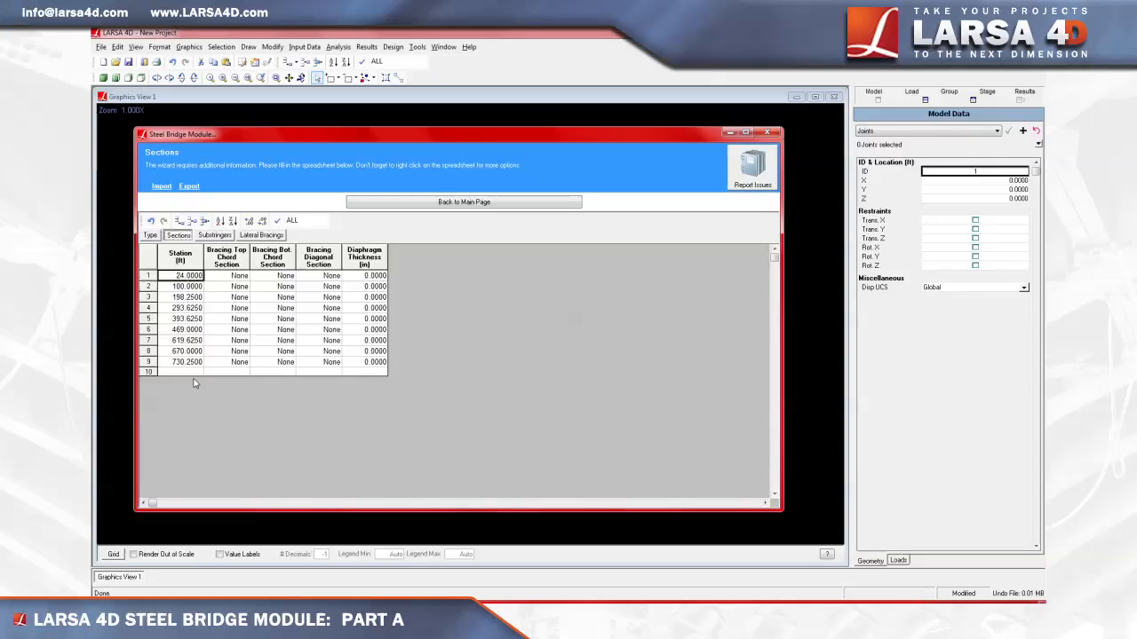
{"action": "left_click", "coordinate": [320, 260]}
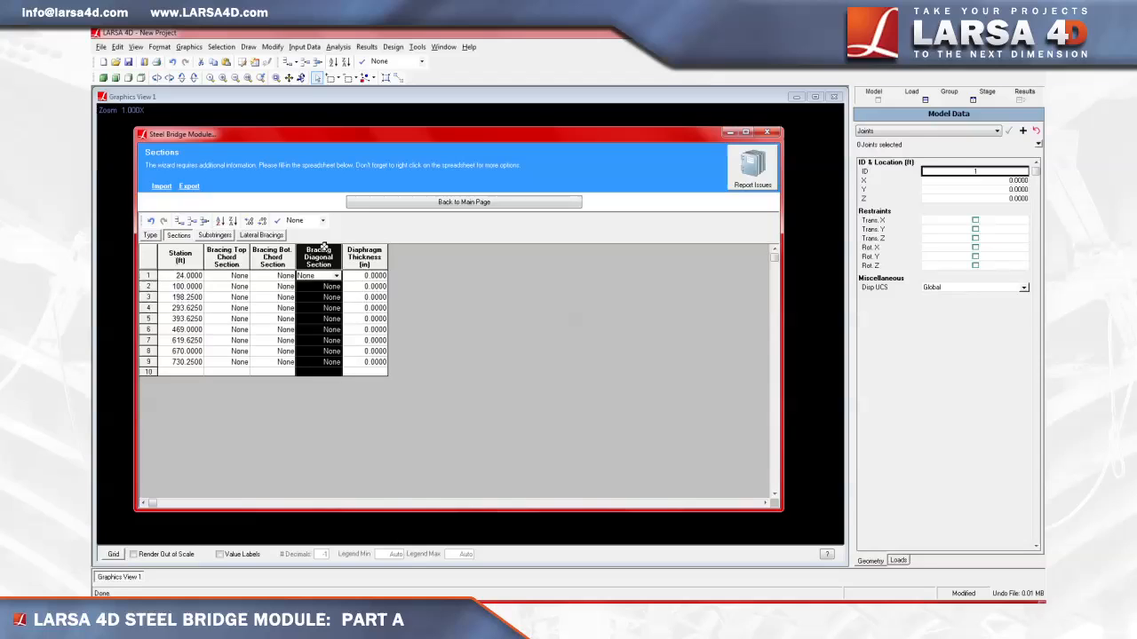
{"action": "left_click", "coordinate": [323, 222]}
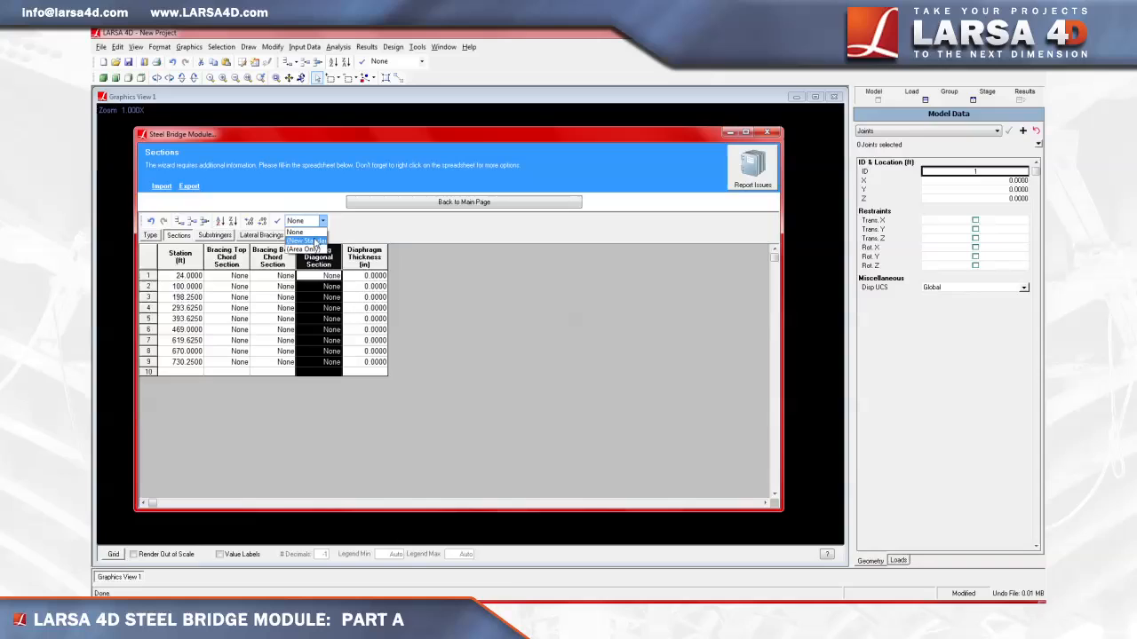
{"action": "left_click", "coordinate": [315, 240]}
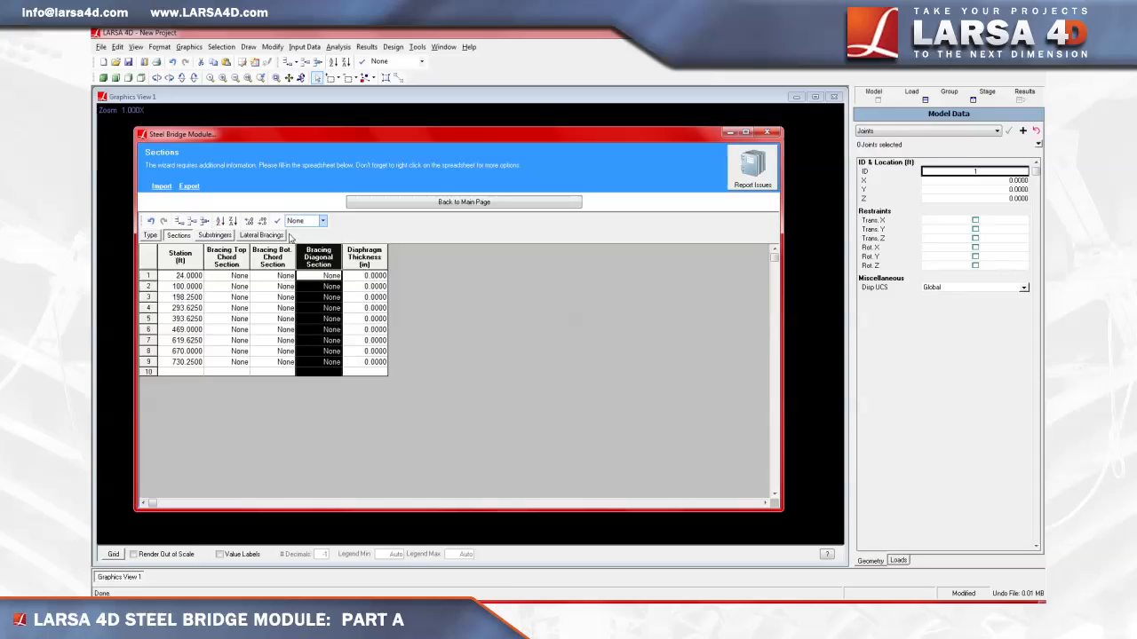
{"action": "left_click", "coordinate": [277, 222]}
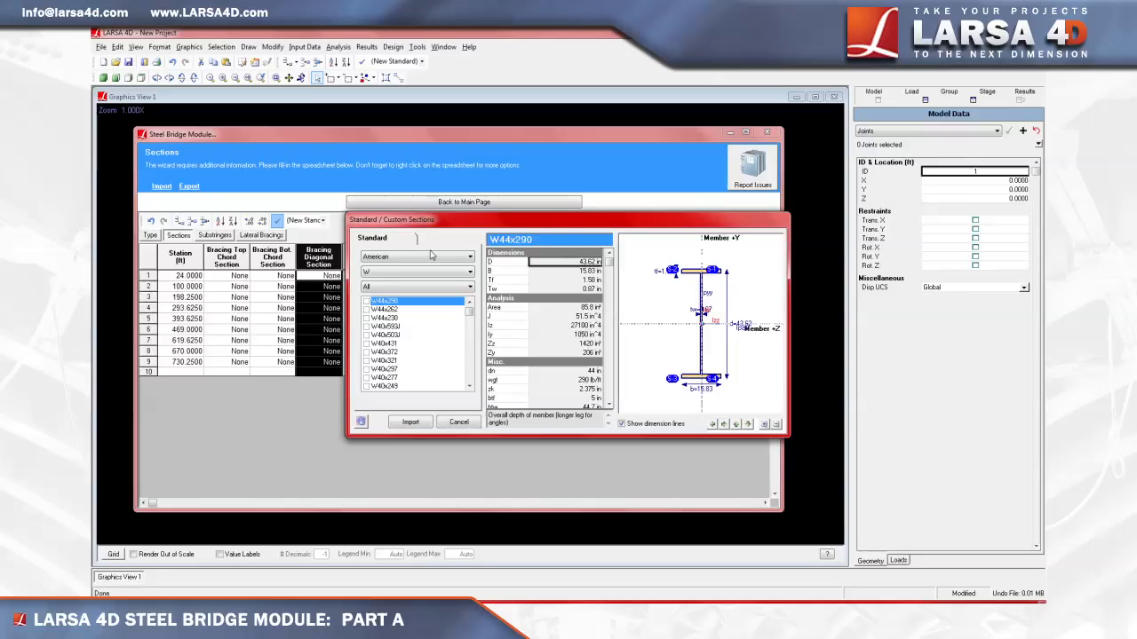
{"action": "left_click", "coordinate": [424, 272]}
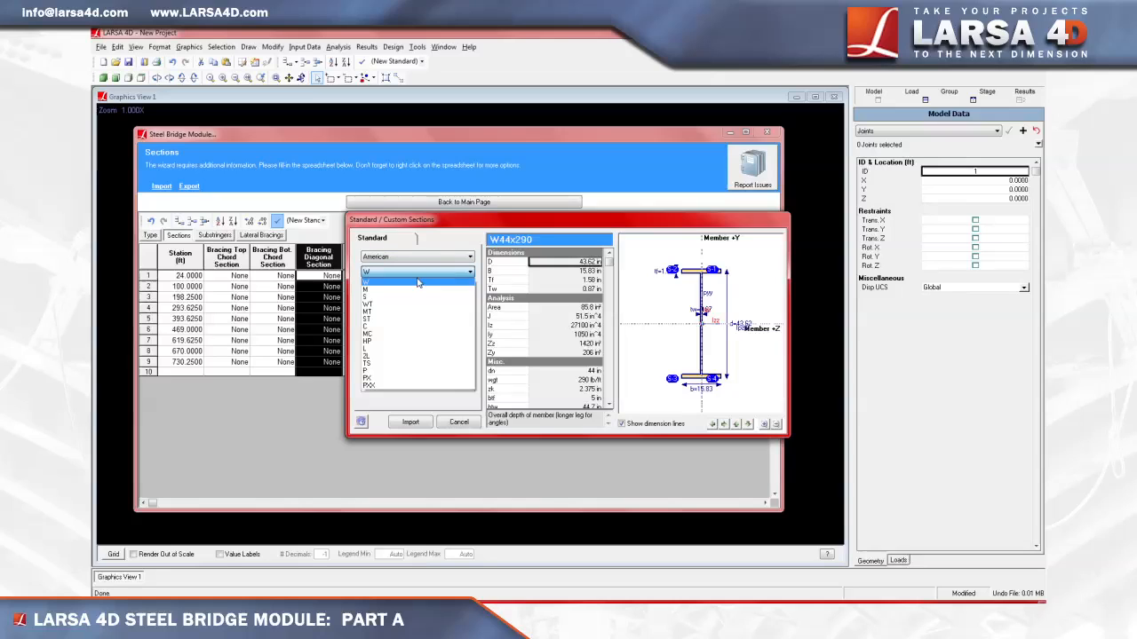
{"action": "left_click", "coordinate": [407, 350]}
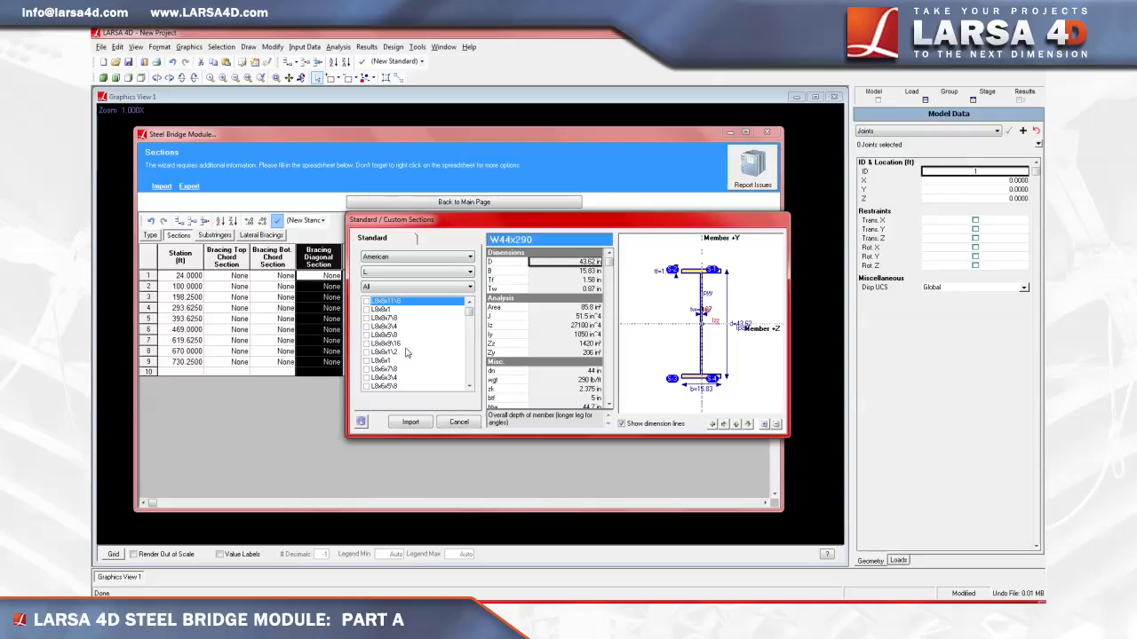
{"action": "left_click", "coordinate": [367, 310]}
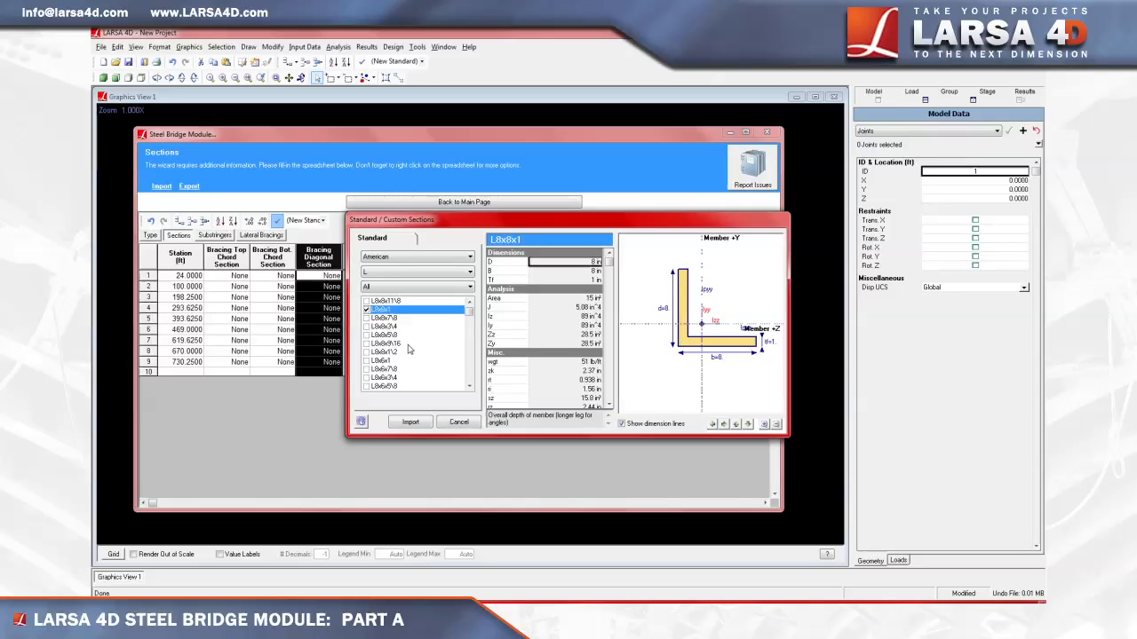
{"action": "left_click", "coordinate": [410, 423]}
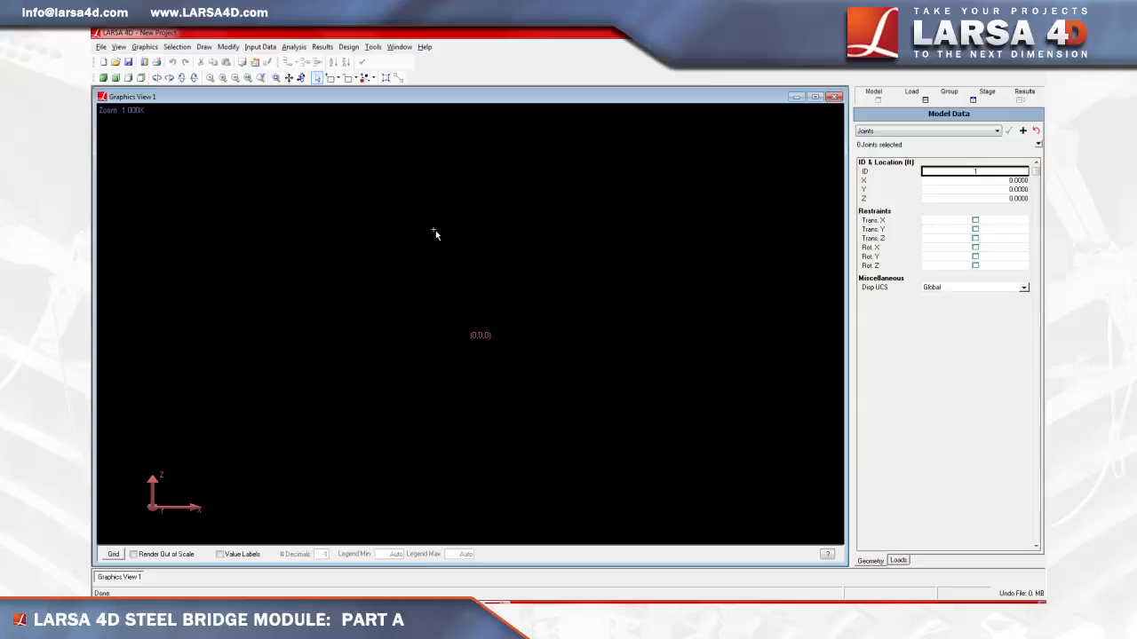
Open the project's Sections input data outside the bridge wizard
{"action": "left_click", "coordinate": [261, 47]}
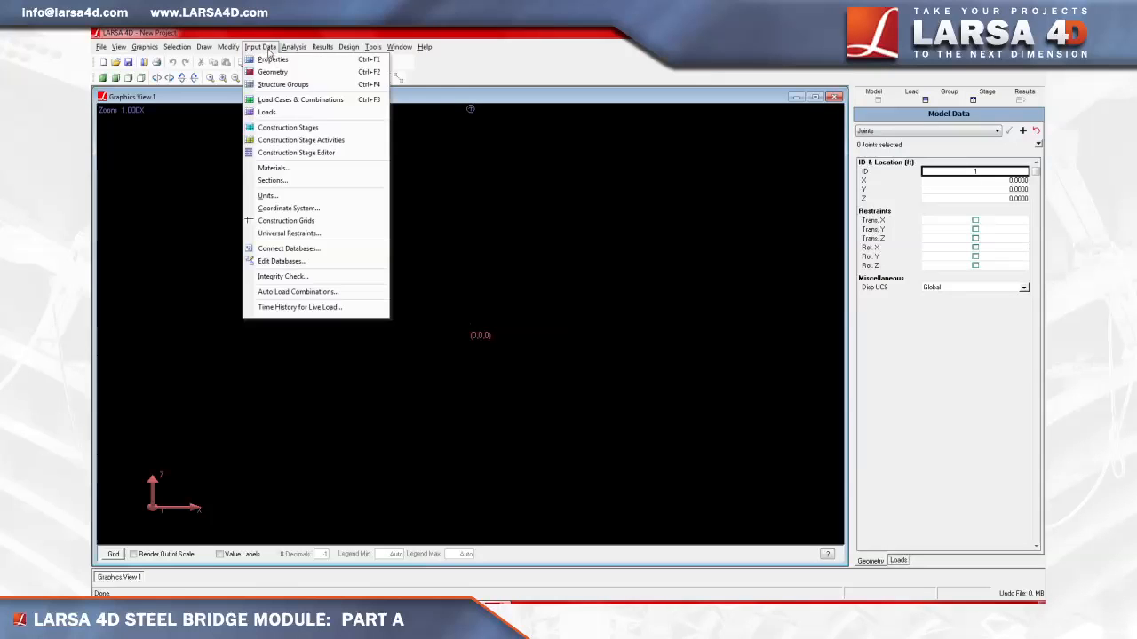
{"action": "left_click", "coordinate": [299, 181]}
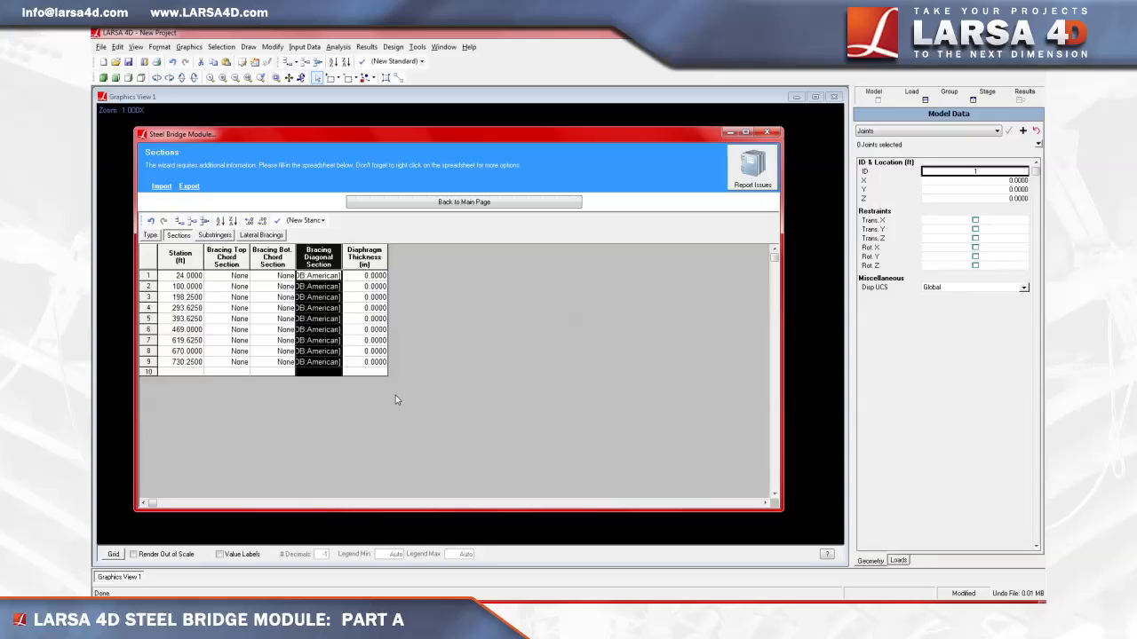
Return to the main design page and set the deck material to Fc_4 and its thickness to 8 in
{"action": "left_click", "coordinate": [417, 203]}
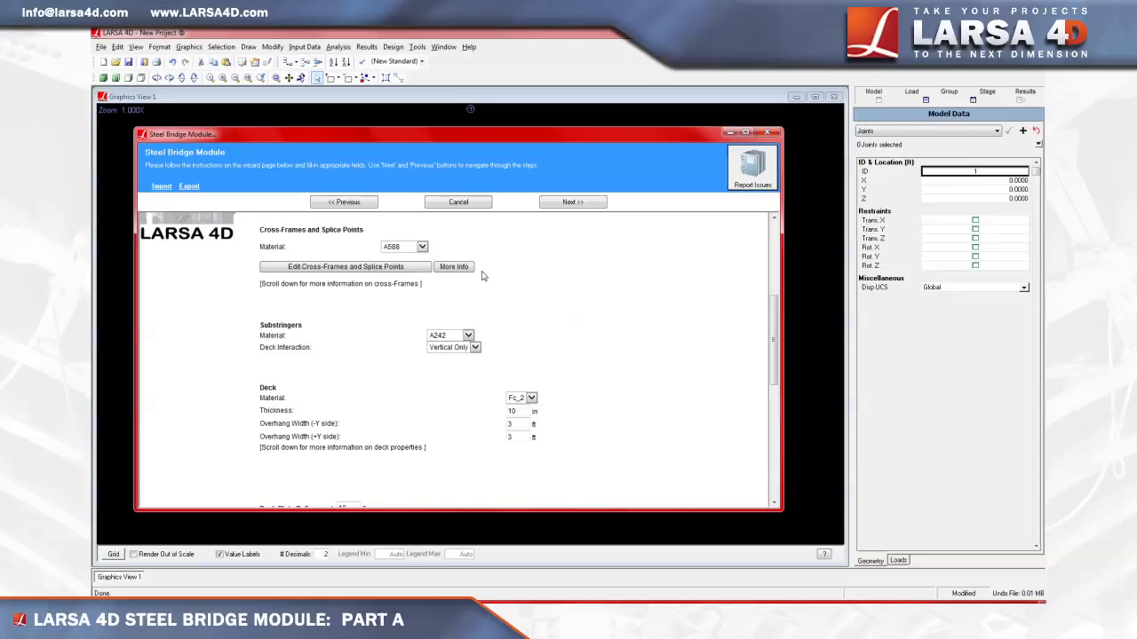
{"action": "left_click", "coordinate": [532, 398]}
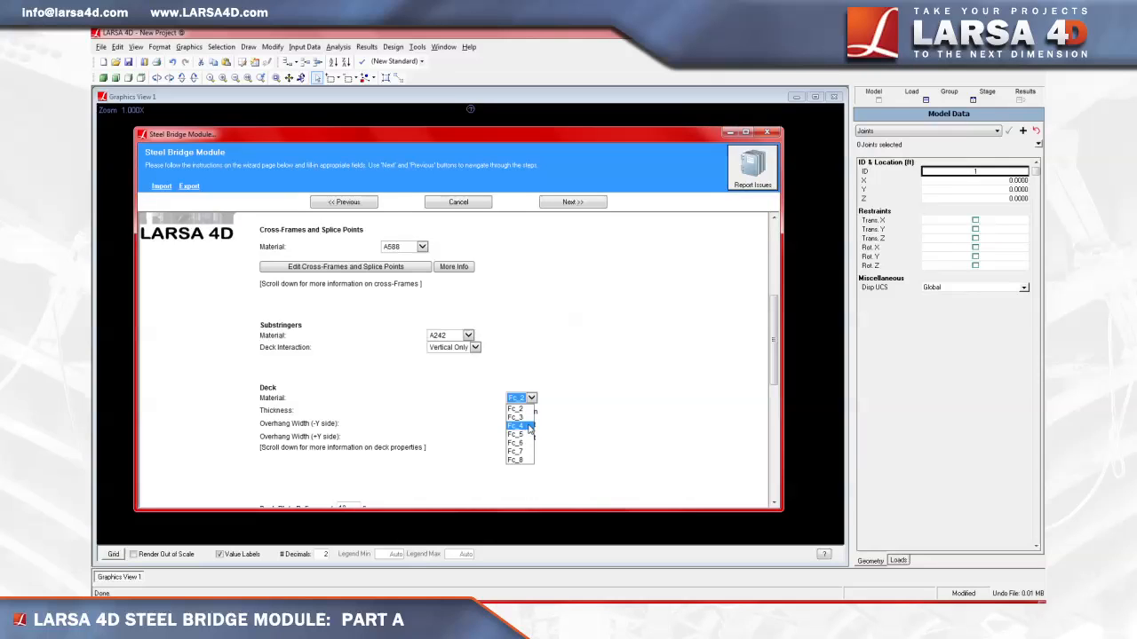
{"action": "left_click", "coordinate": [529, 428]}
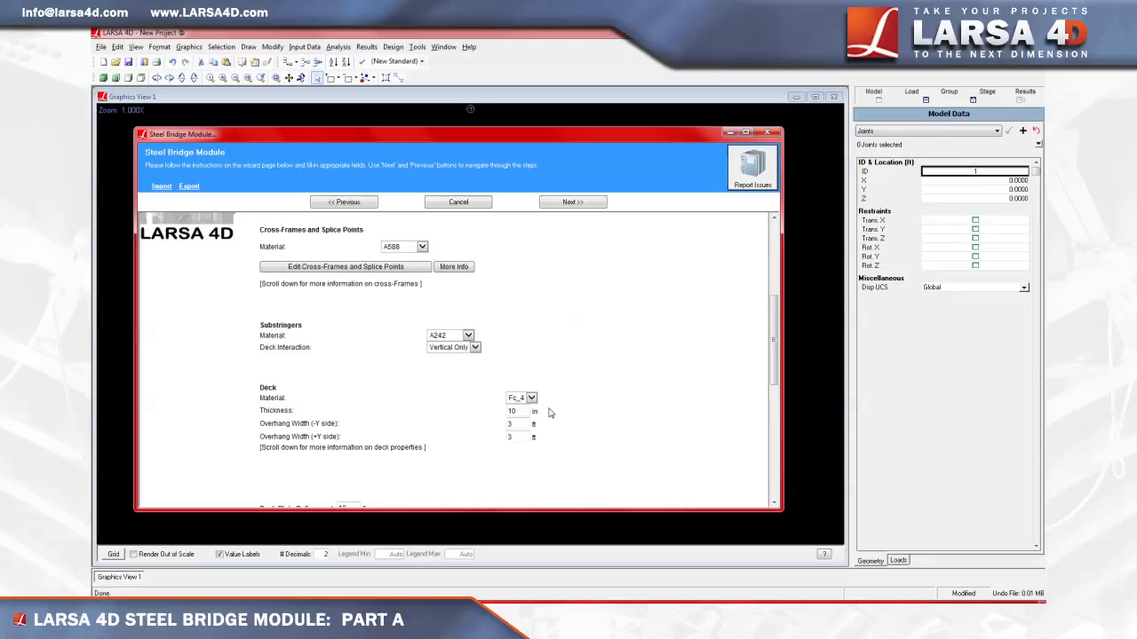
{"action": "left_click", "coordinate": [525, 411]}
{"action": "key", "text": "BackSpace"}
{"action": "key", "text": "BackSpace"}
{"action": "type", "text": "8"}
Set the deck plate refinement to 12 ft and the node location tolerance to 1 ft
{"action": "left_click_drag", "start_coordinate": [775, 371], "coordinate": [780, 410]}
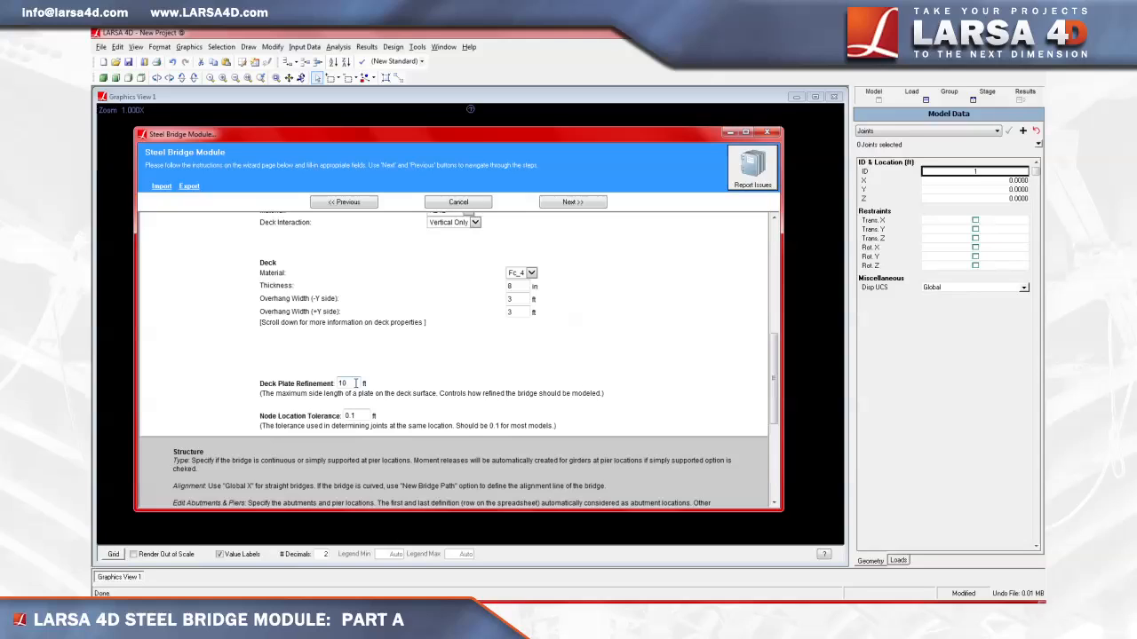
{"action": "key", "text": "BackSpace"}
{"action": "type", "text": "2"}
{"action": "left_click", "coordinate": [364, 414]}
{"action": "key", "text": "BackSpace"}
{"action": "key", "text": "BackSpace"}
{"action": "key", "text": "BackSpace"}
{"action": "type", "text": "1"}
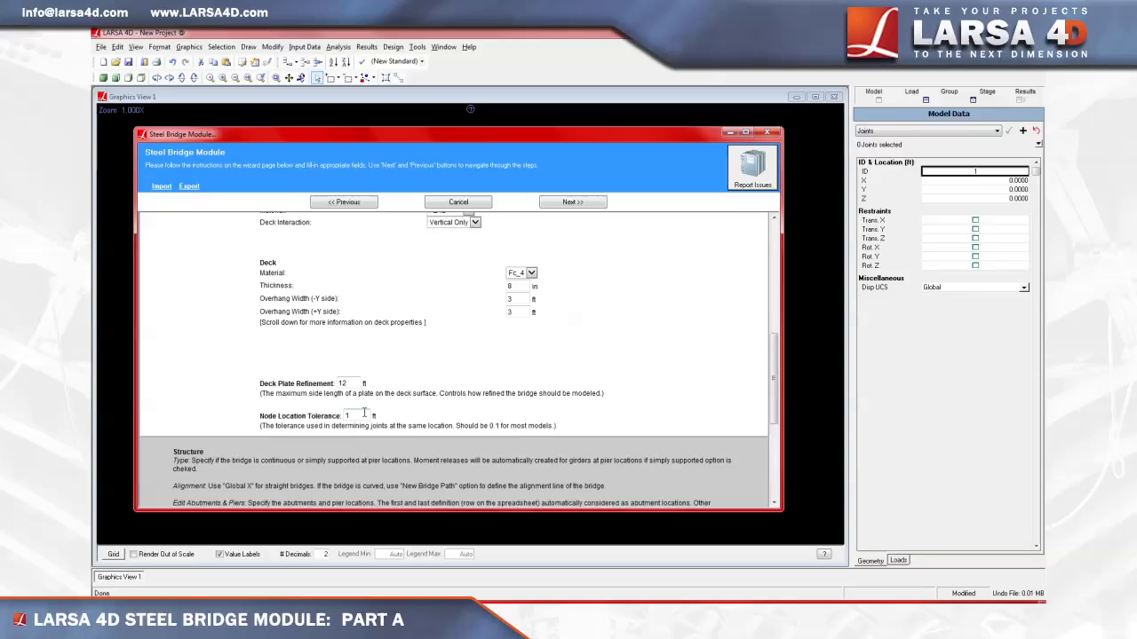